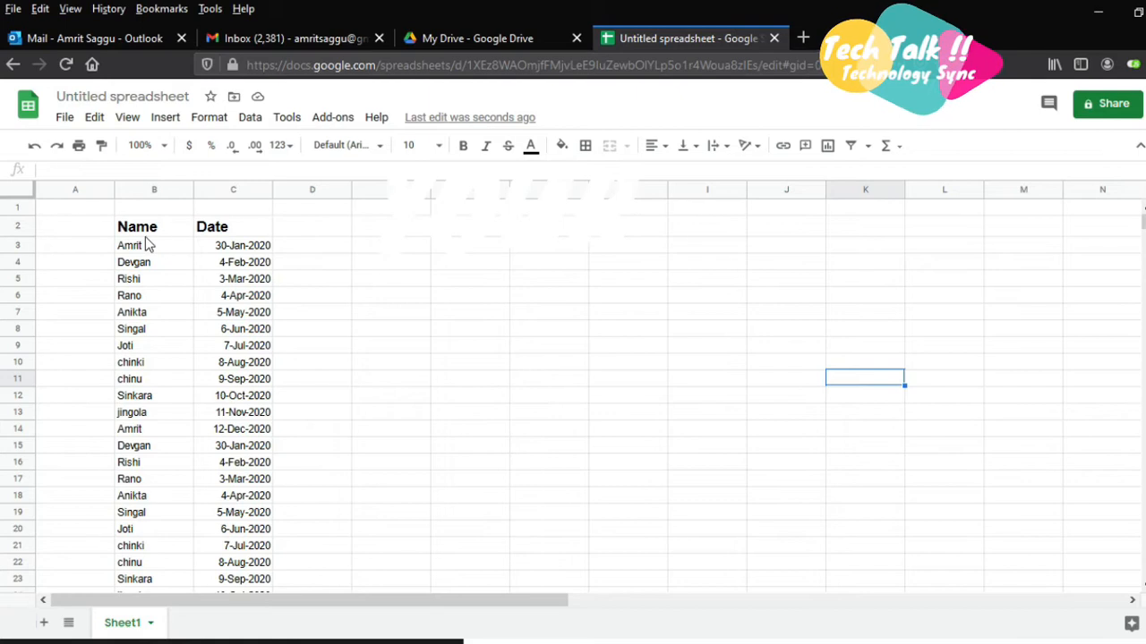
pyautogui.scroll(-4, 134, 266)
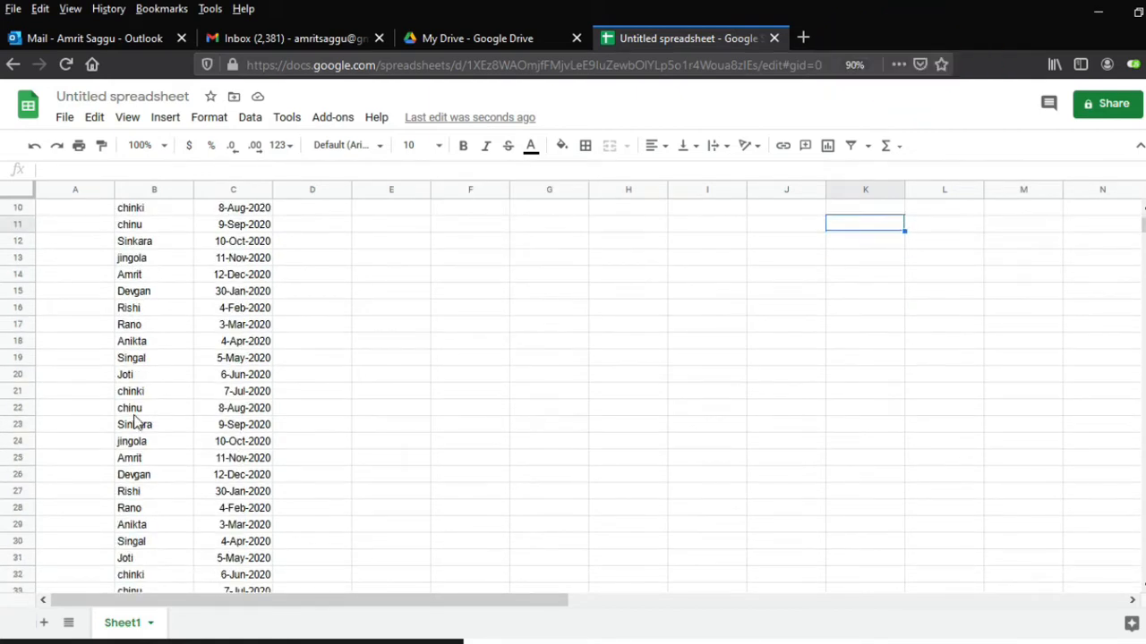
pyautogui.scroll(-3, 248, 371)
pyautogui.scroll(7, 243, 439)
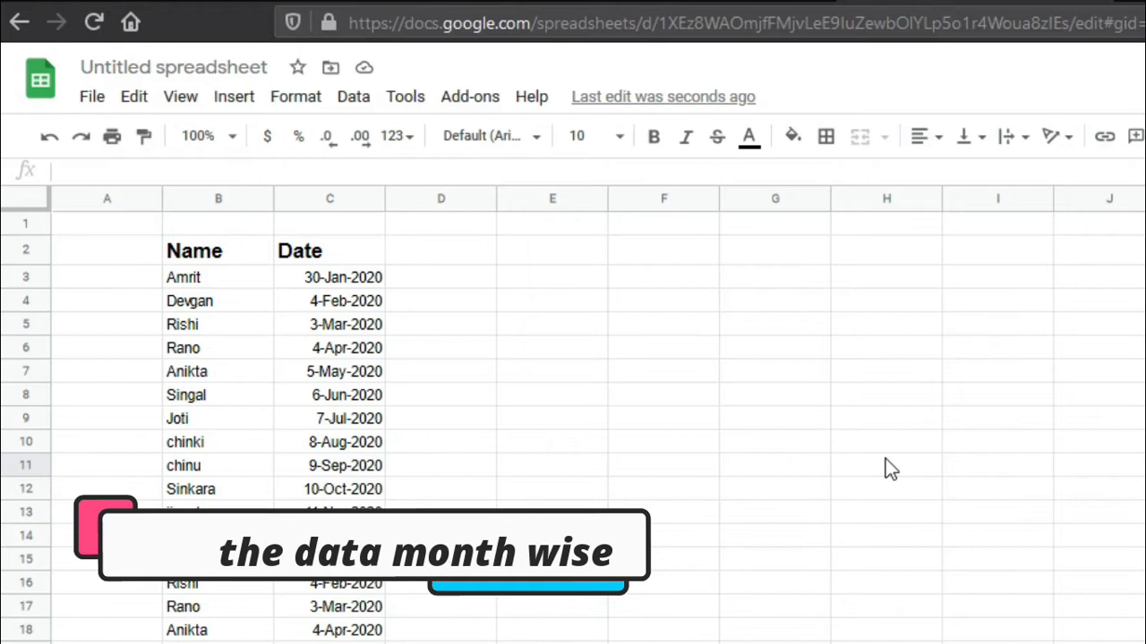
pyautogui.click(351, 112)
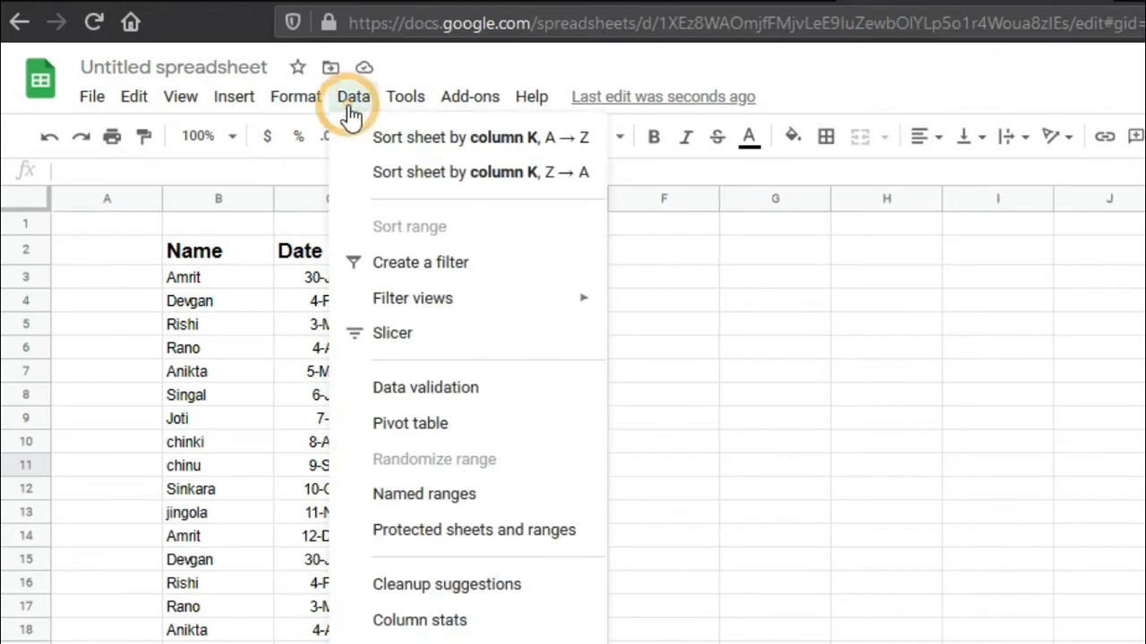
pyautogui.moveTo(402, 311)
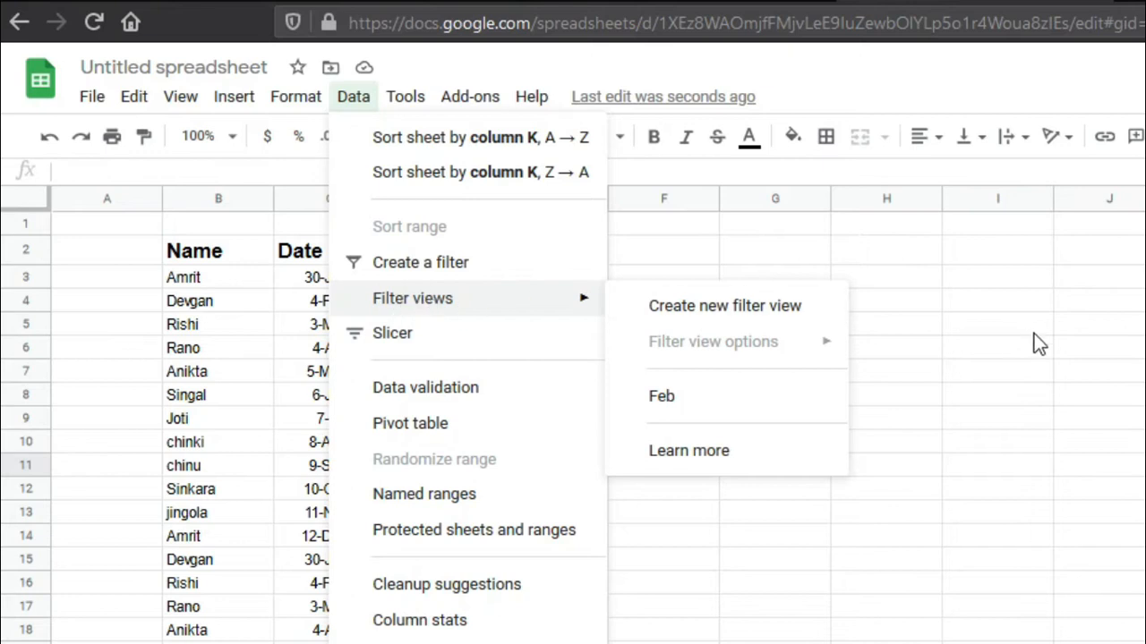
pyautogui.click(1108, 427)
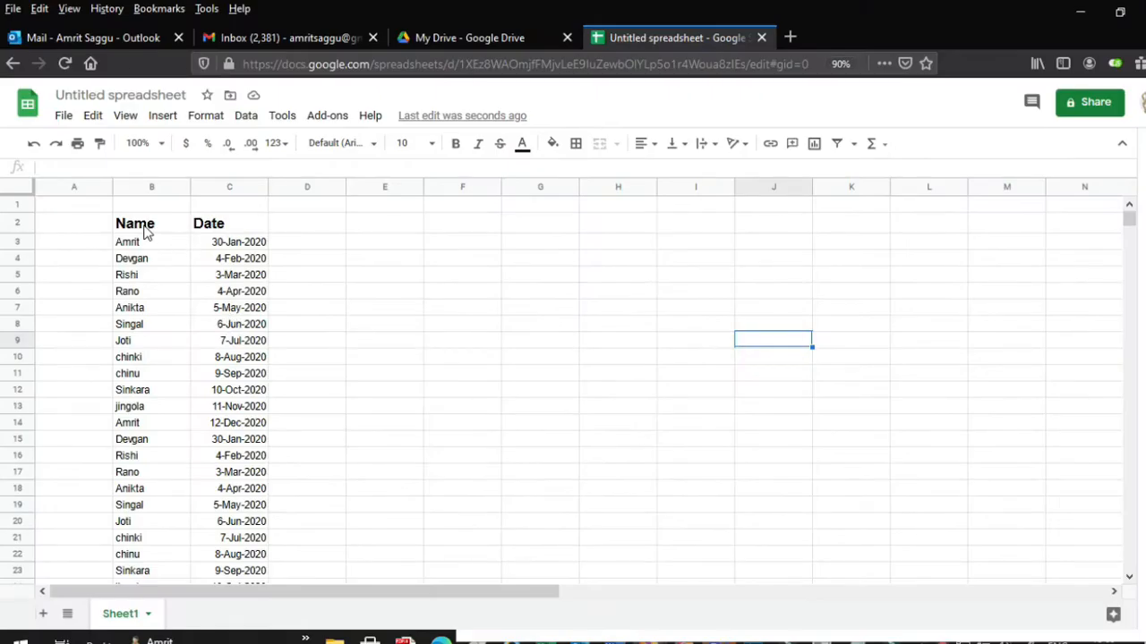
# Step: Try a basic filter on the Name and Date headers and check the values offered for filtering the Date column
pyautogui.moveTo(146, 225); pyautogui.dragTo(228, 224)
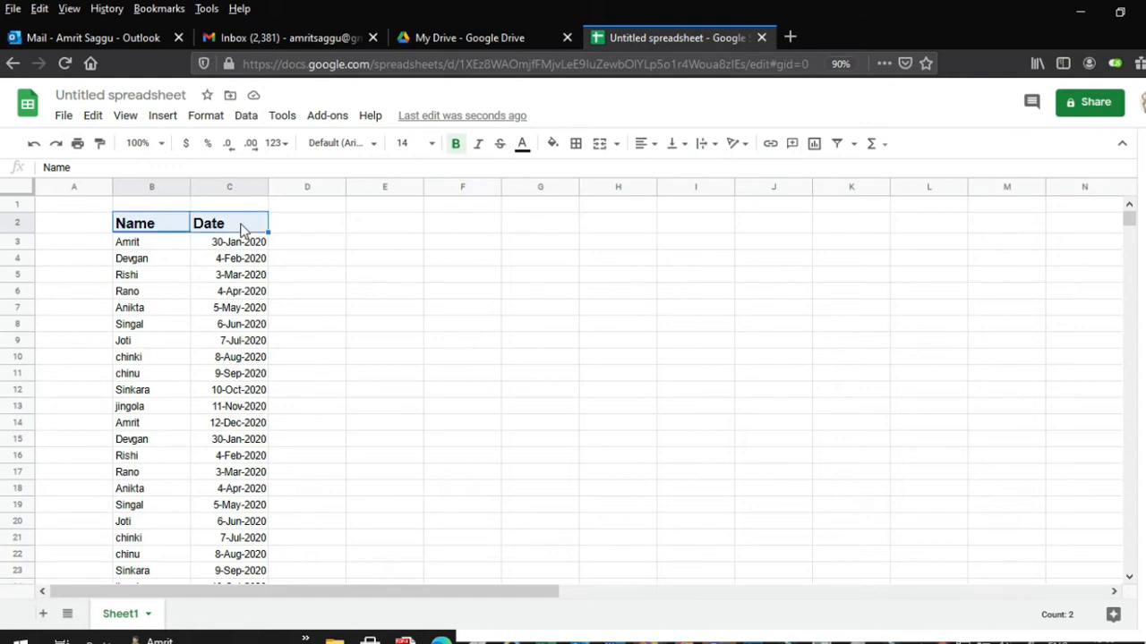
pyautogui.click(837, 143)
pyautogui.click(583, 328)
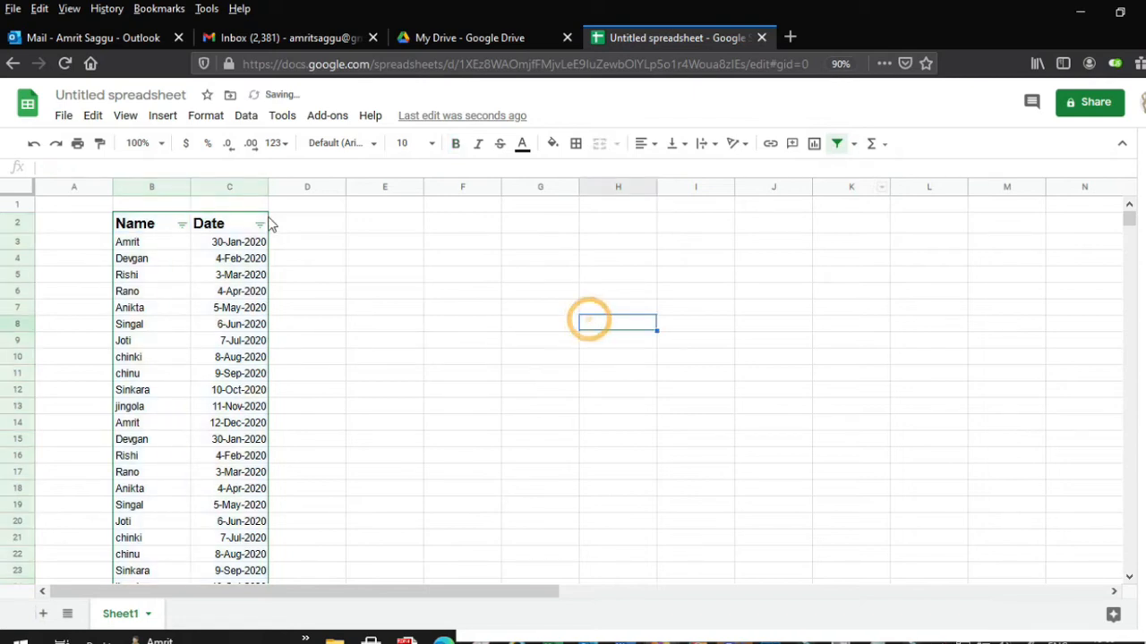
pyautogui.click(259, 224)
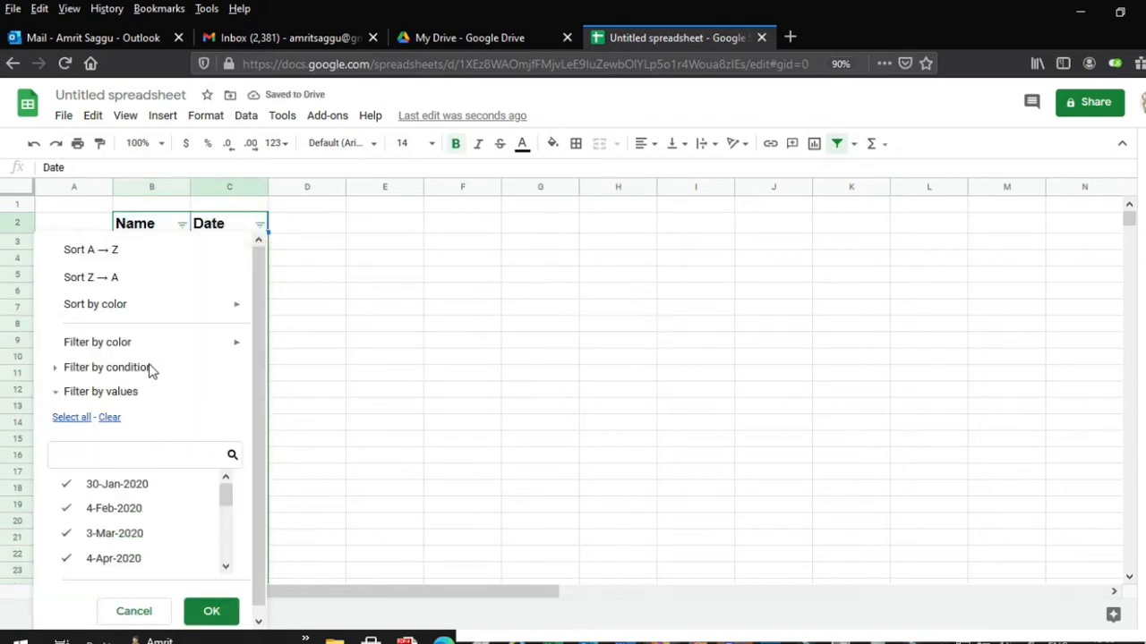
pyautogui.scroll(-3, 176, 510)
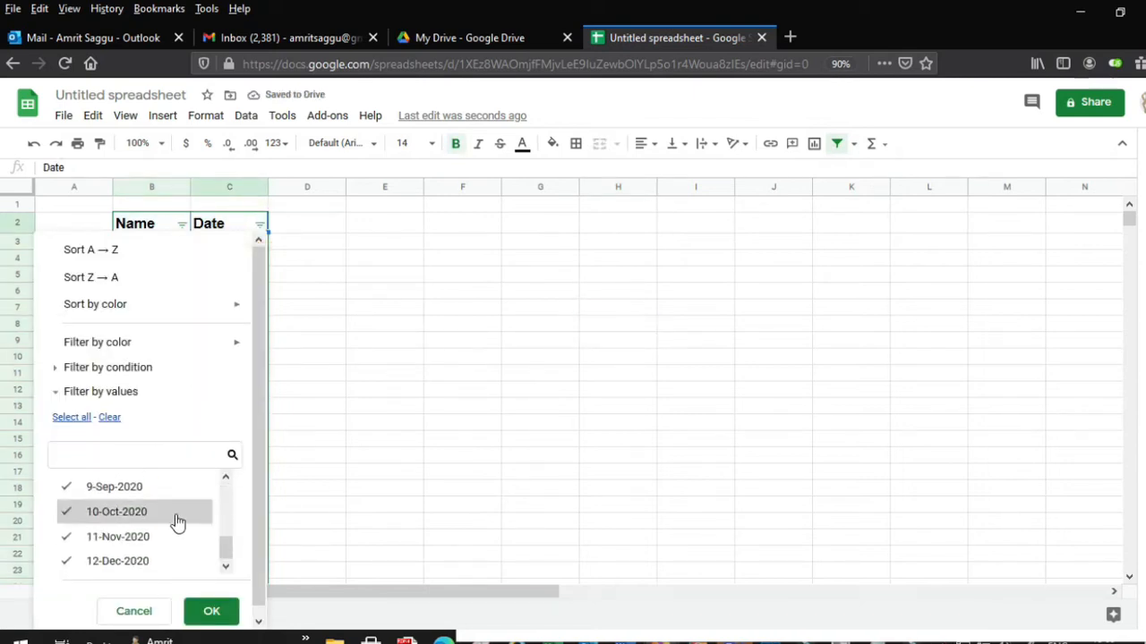
pyautogui.click(154, 616)
pyautogui.click(567, 458)
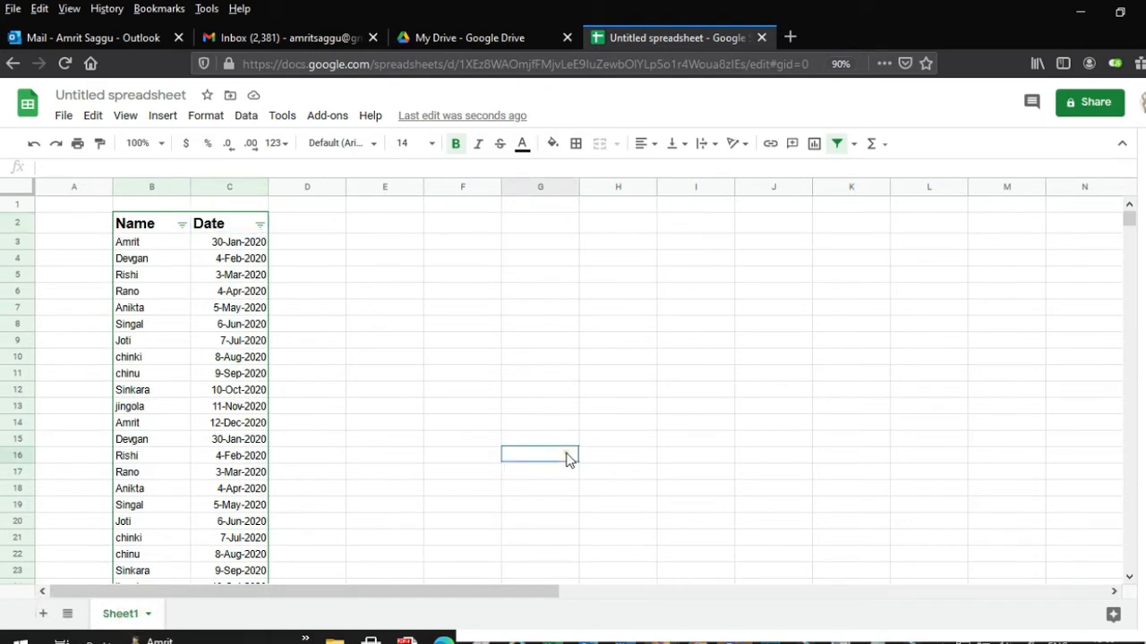
pyautogui.click(598, 502)
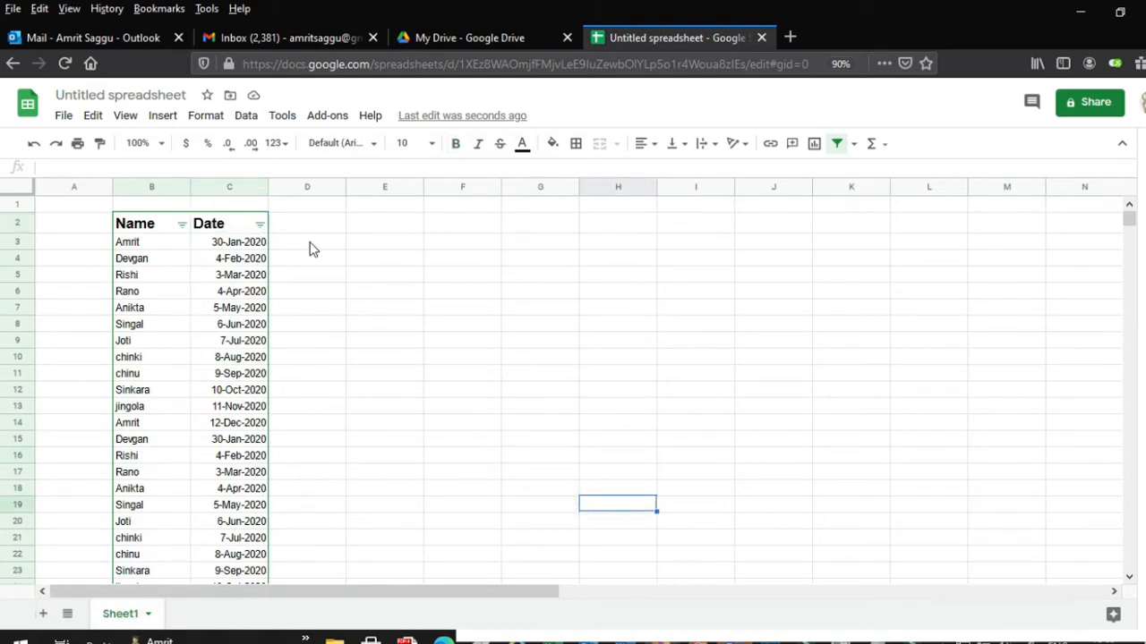
# Step: Undo the creation of the basic filter on the Name and Date list
pyautogui.hotkey('ctrl', 'z')
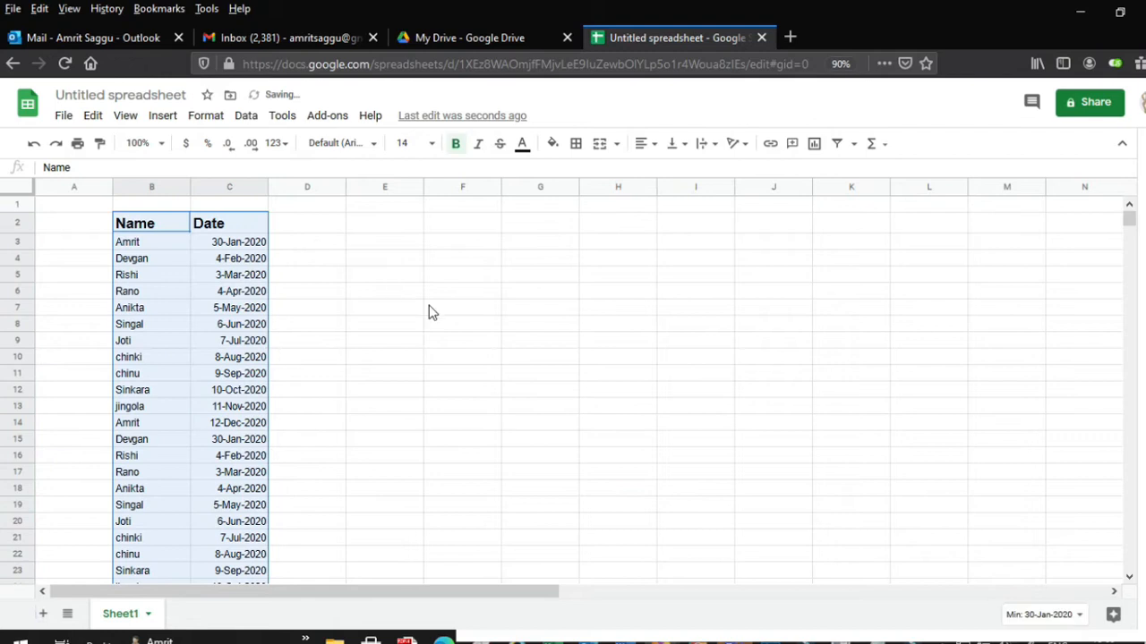
pyautogui.click(427, 305)
pyautogui.click(456, 362)
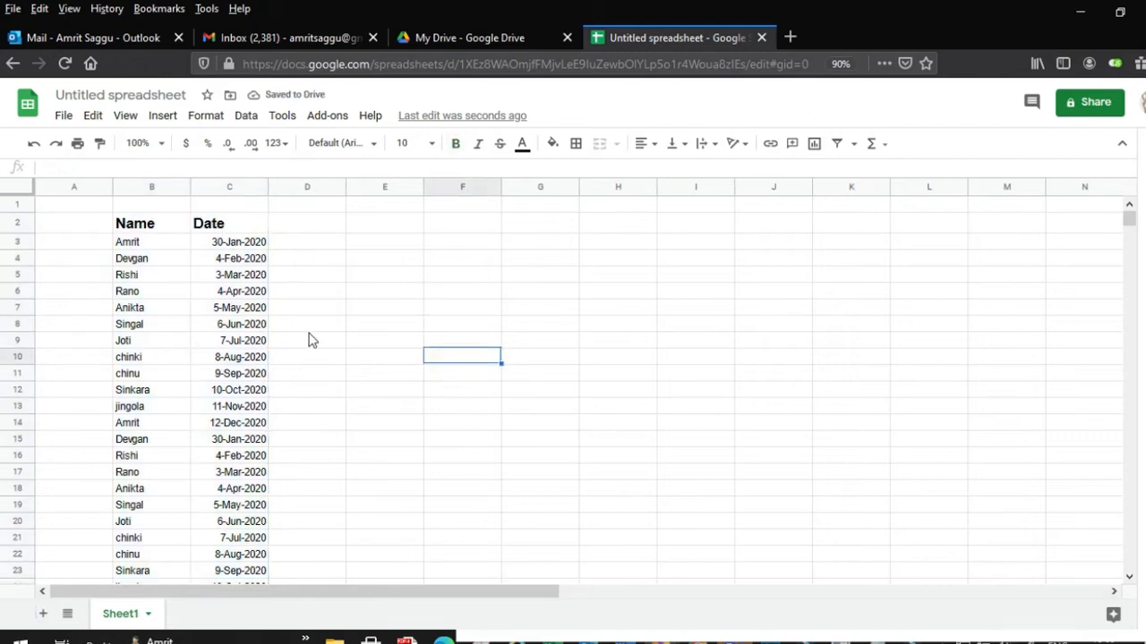
# Step: Create a new filter view for the Name and Date list, starting from the Date header cell
pyautogui.click(240, 231)
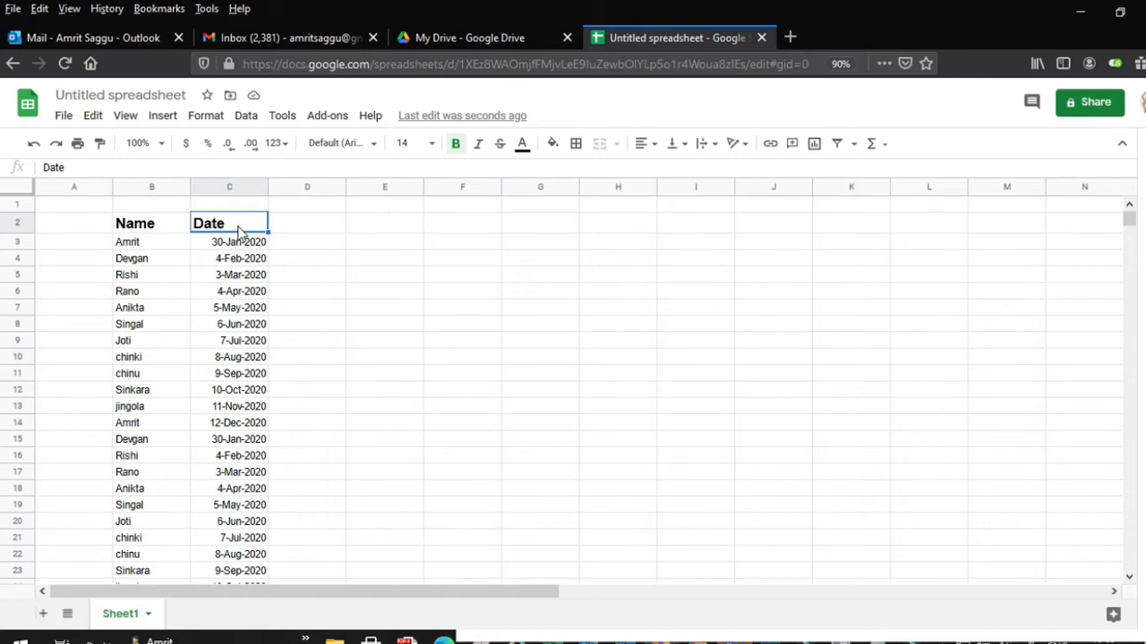
pyautogui.click(245, 115)
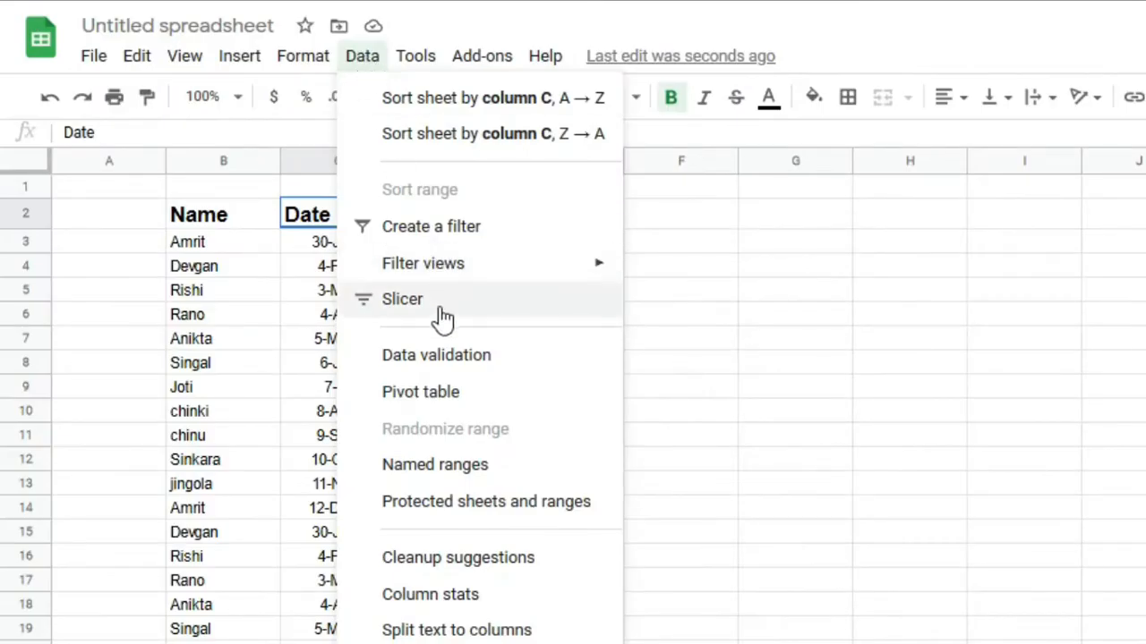
pyautogui.moveTo(444, 282)
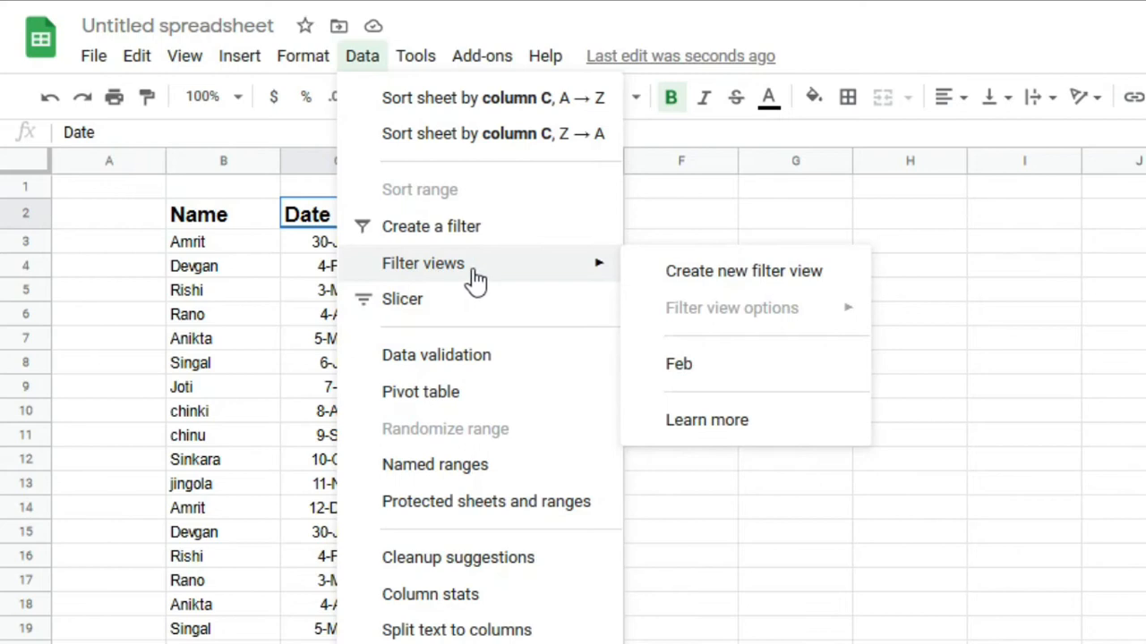
pyautogui.click(741, 284)
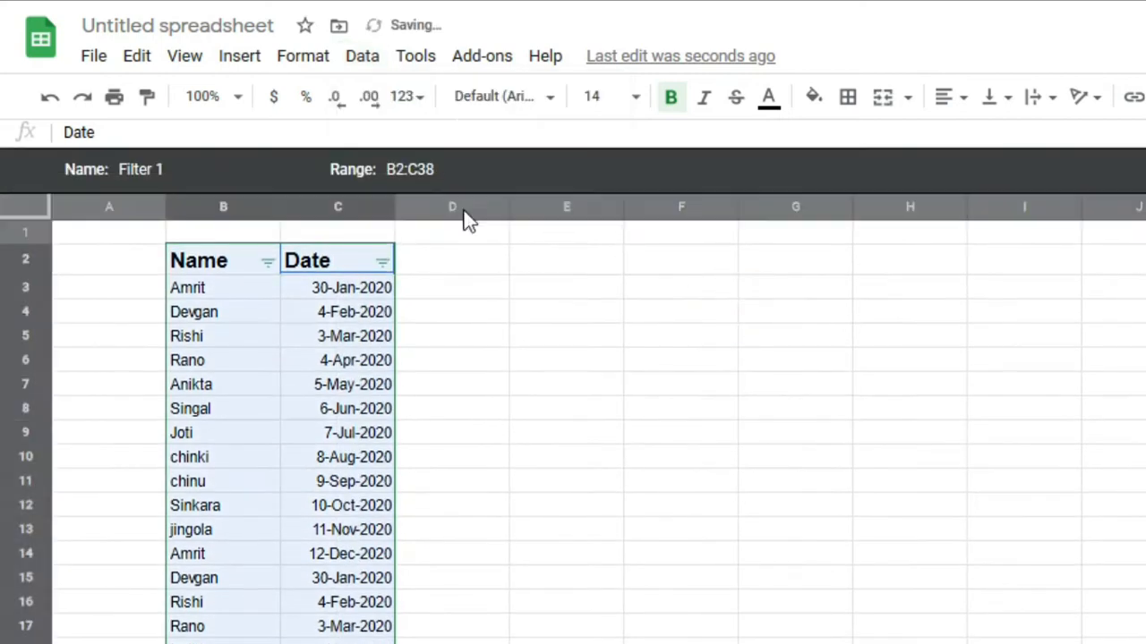
# Step: Name the new filter view Mar
pyautogui.click(191, 170)
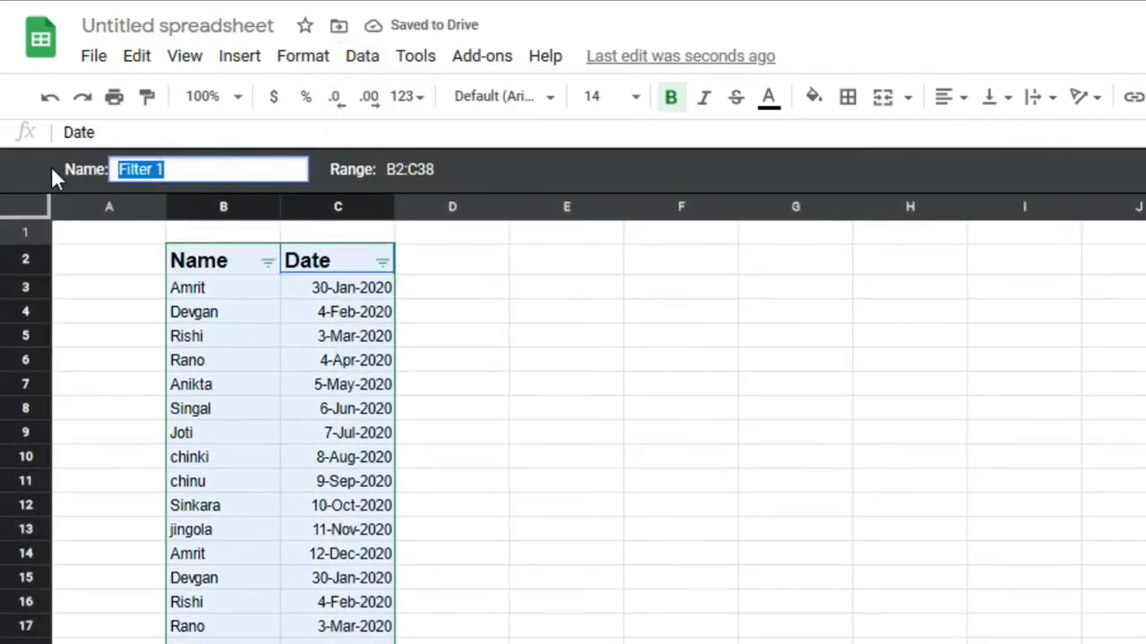
pyautogui.write('Feb')
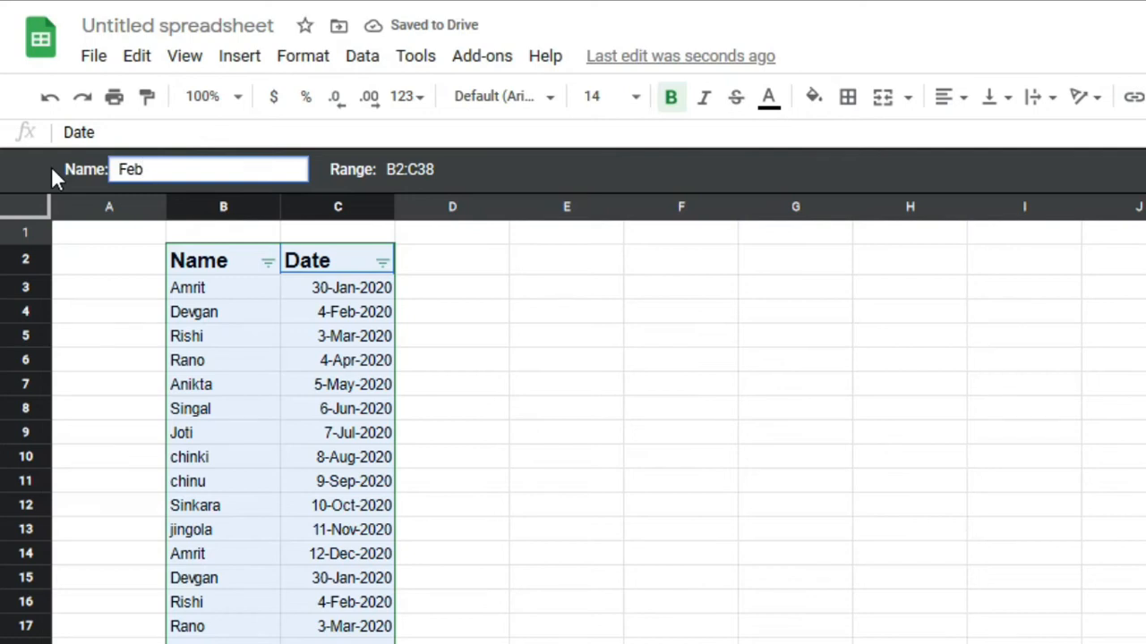
pyautogui.click(173, 170)
pyautogui.write('Mar')
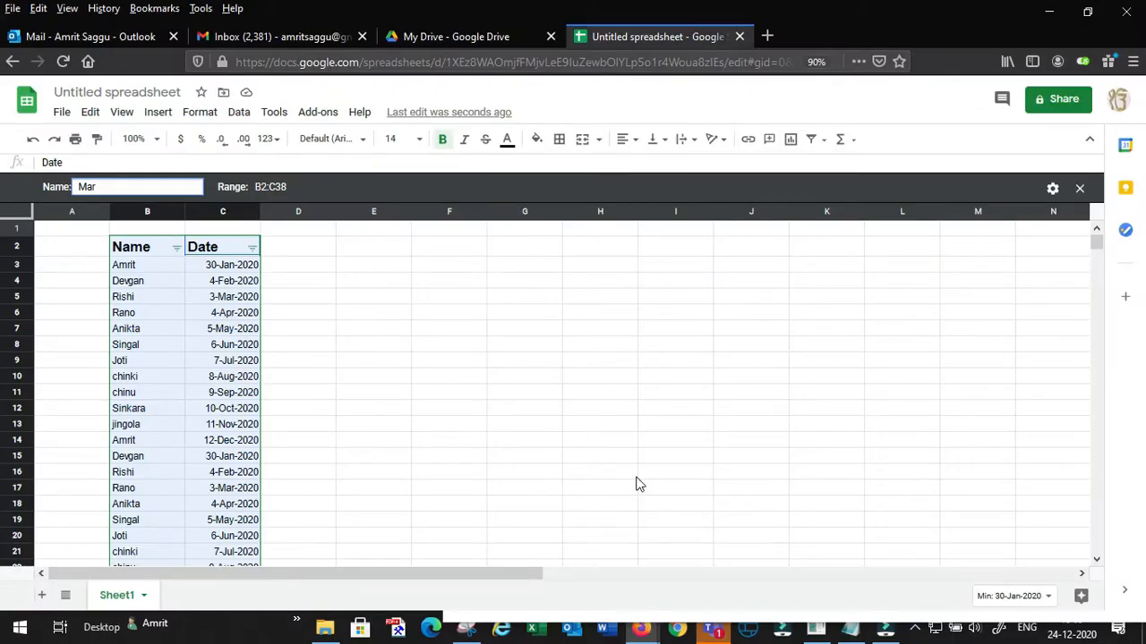
pyautogui.click(635, 476)
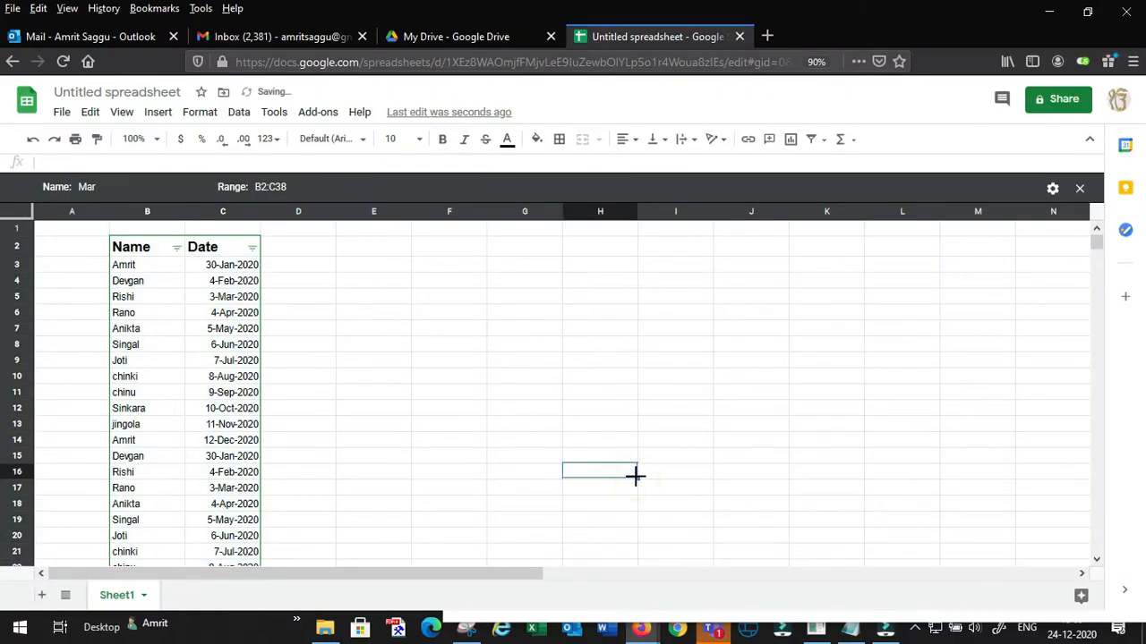
# Step: Set the Date column to filter by condition using the option Custom formula is
pyautogui.click(234, 247)
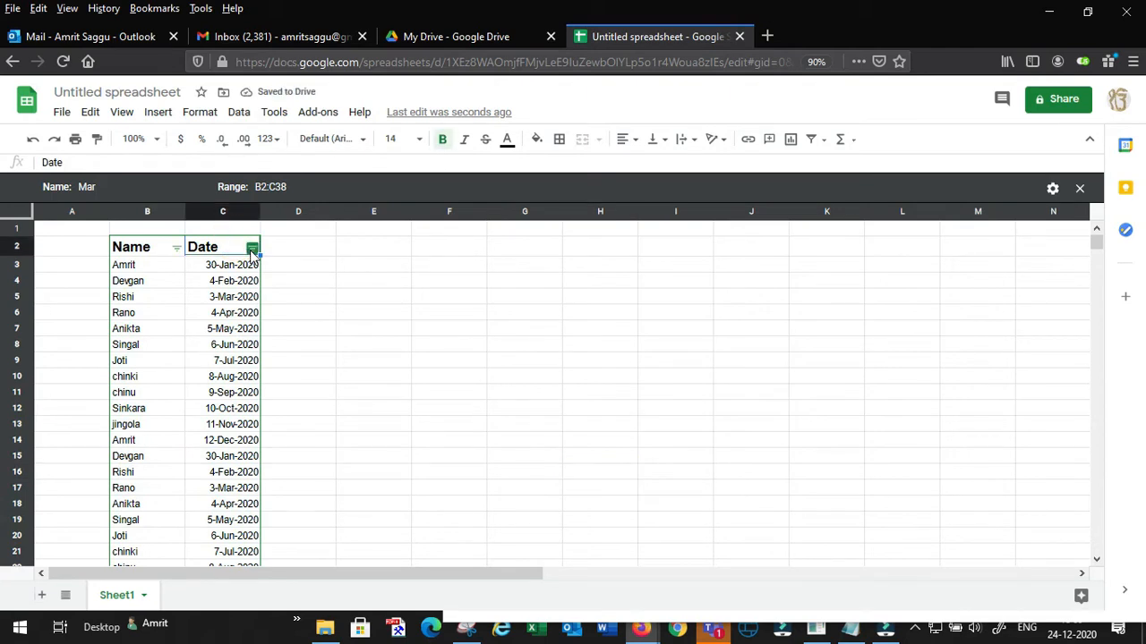
pyautogui.click(253, 248)
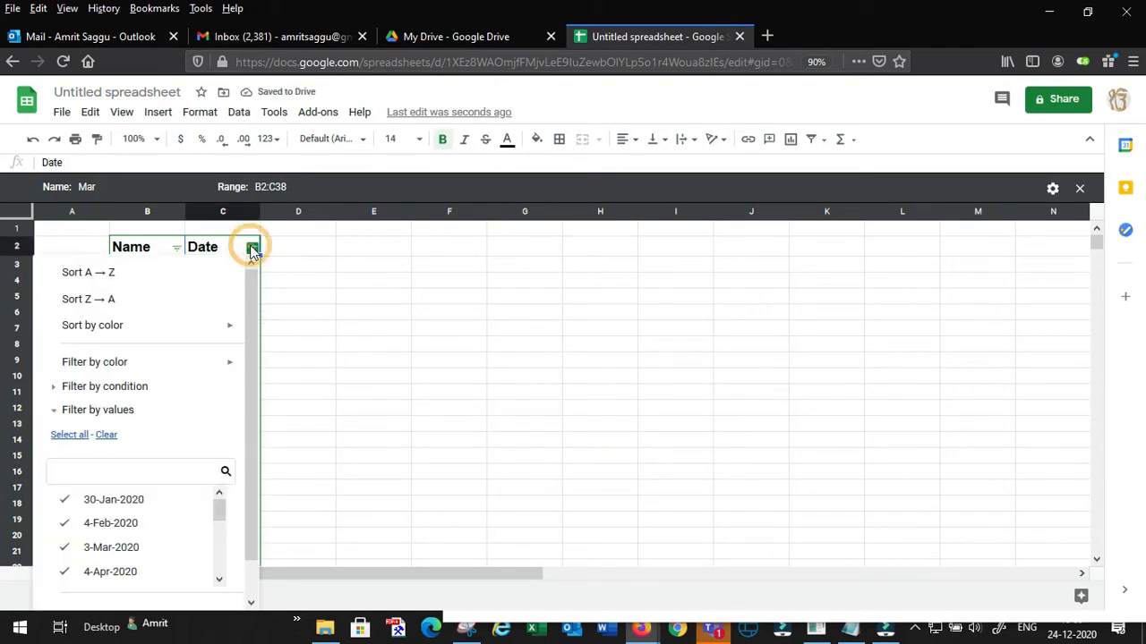
pyautogui.click(132, 394)
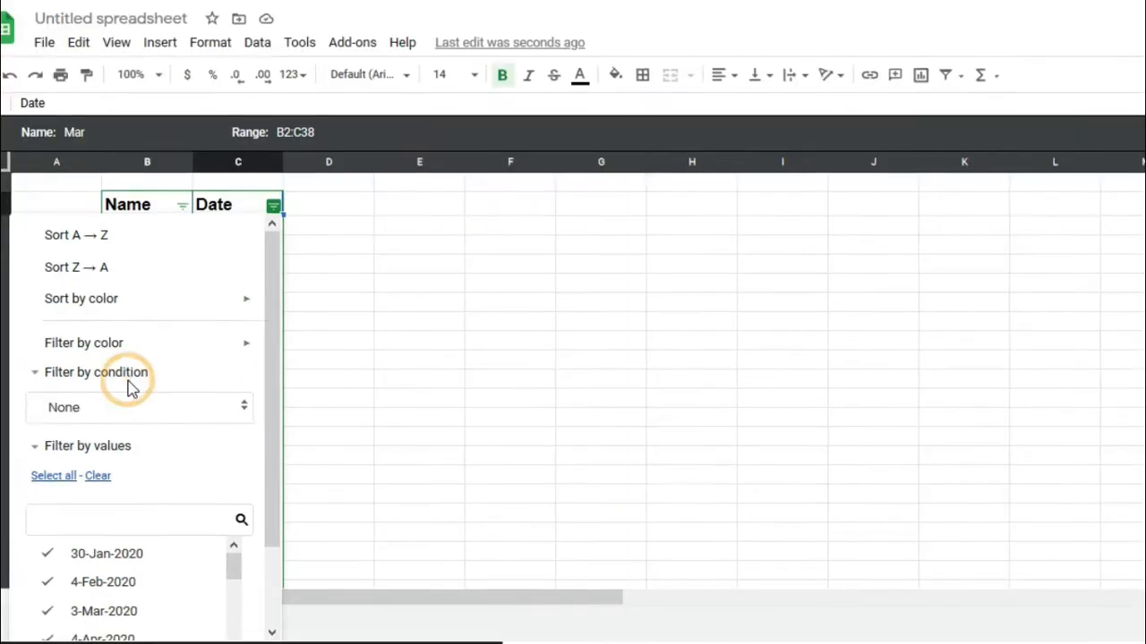
pyautogui.scroll(-1, 128, 353)
pyautogui.click(139, 347)
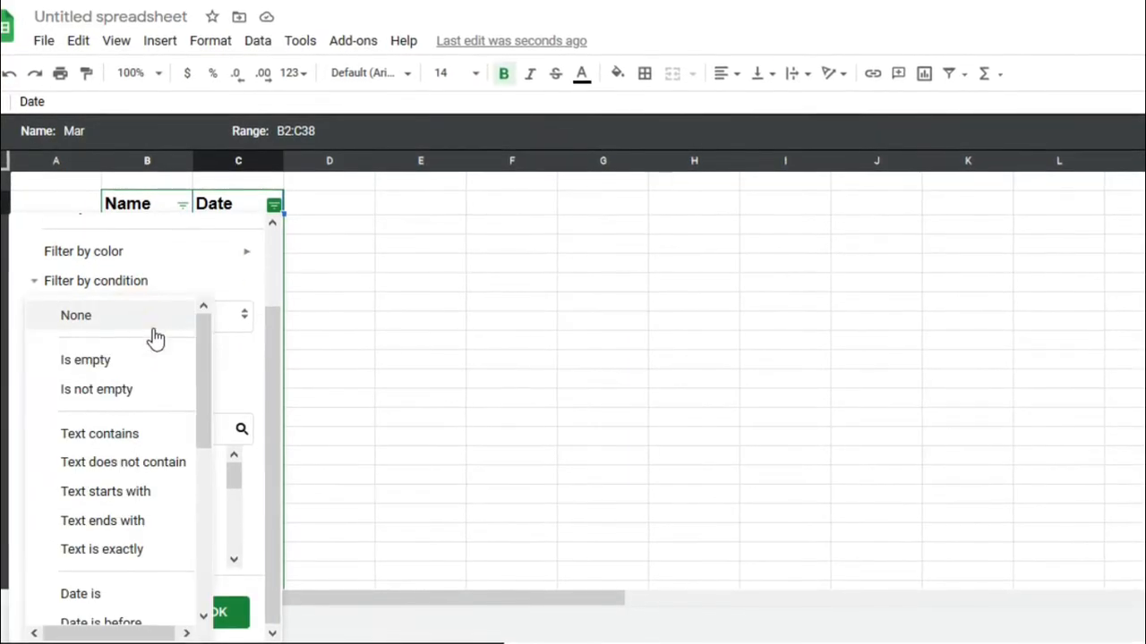
pyautogui.moveTo(210, 349); pyautogui.dragTo(107, 627)
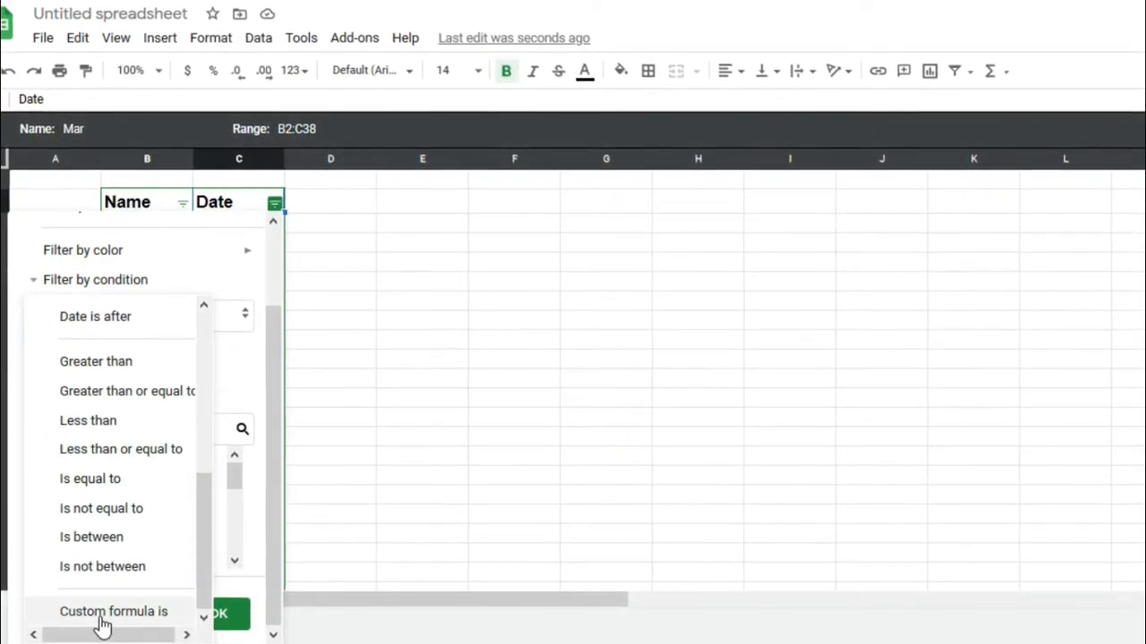
pyautogui.click(105, 618)
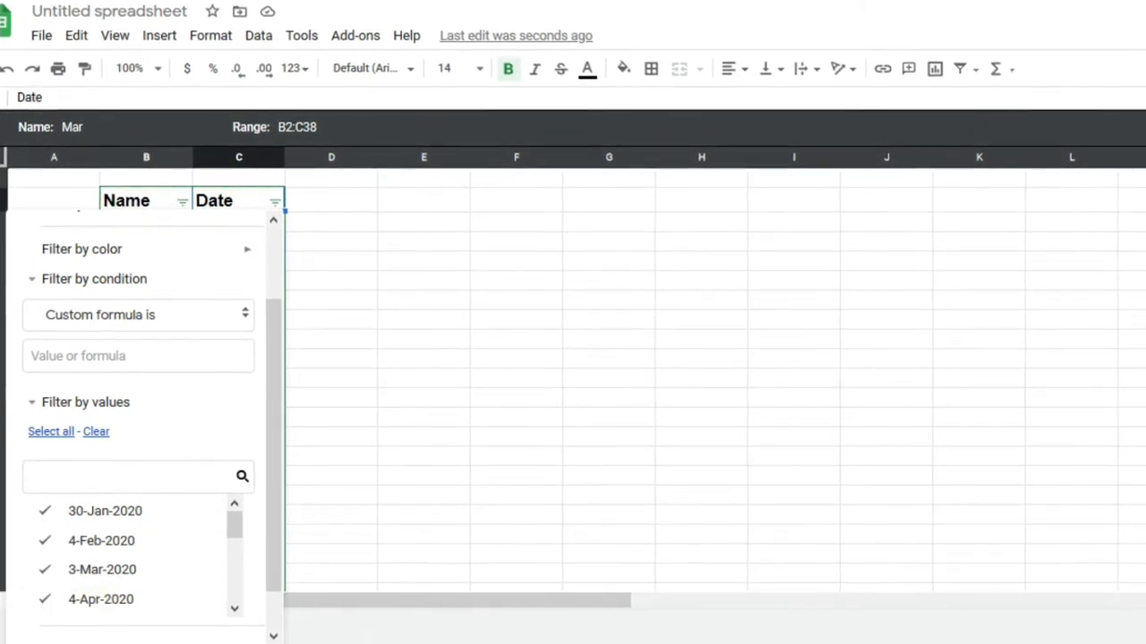
# Step: Switch to the month formula in Notepad and change both of its E2:E ranges to C2:C
pyautogui.hotkey('alt', 'Tab')
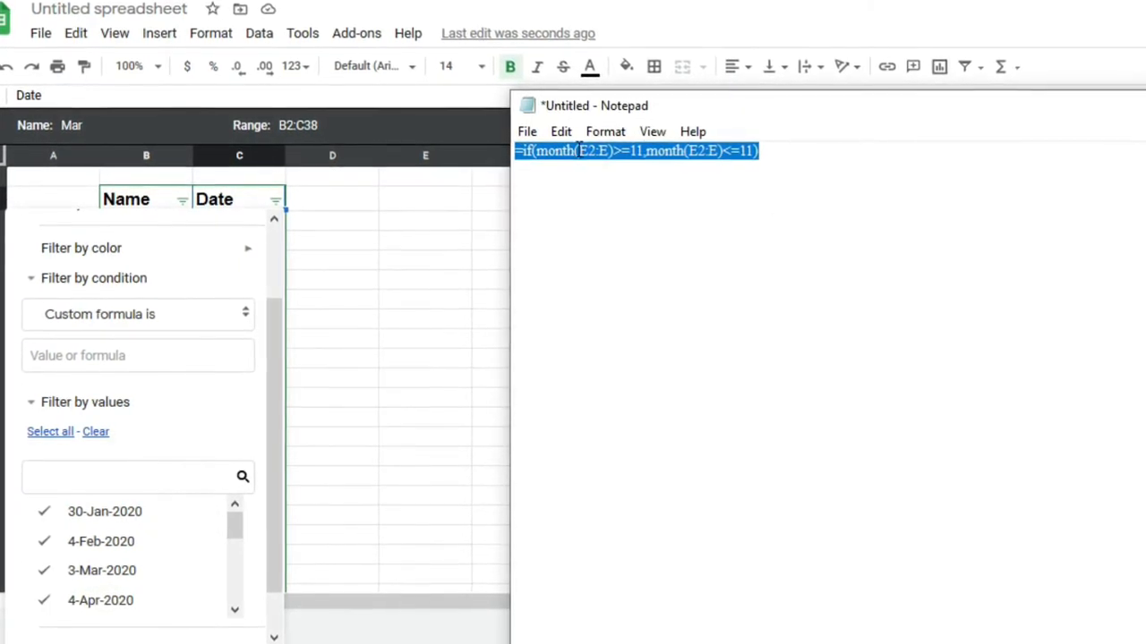
pyautogui.click(721, 154)
pyautogui.moveTo(768, 149); pyautogui.dragTo(518, 149)
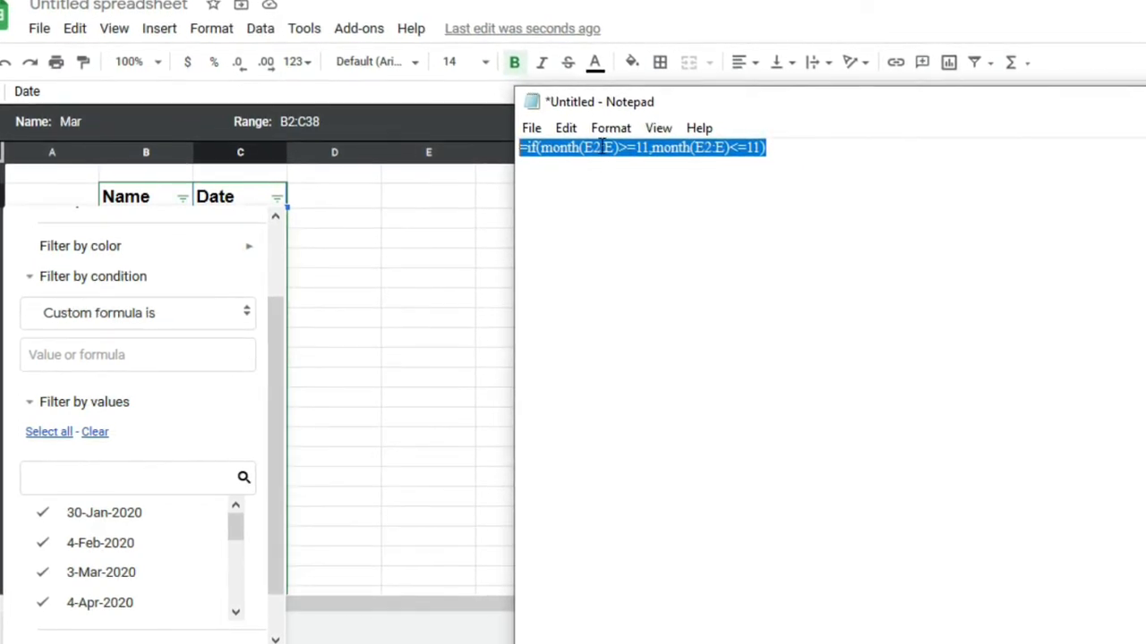
pyautogui.click(589, 148)
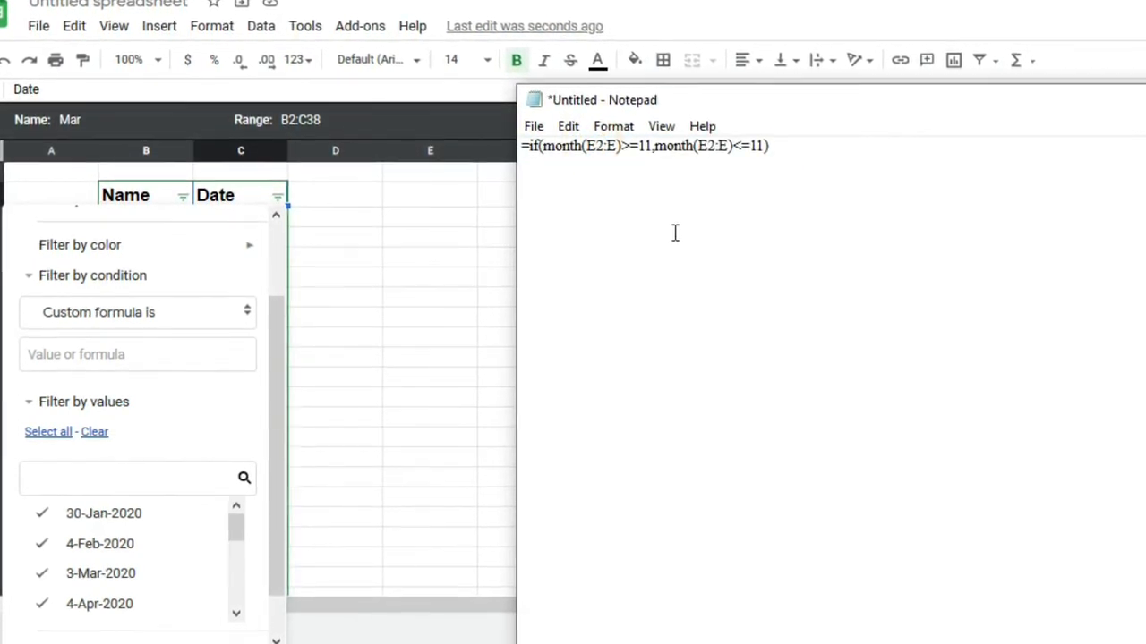
pyautogui.press('BackSpace')
pyautogui.write('C')
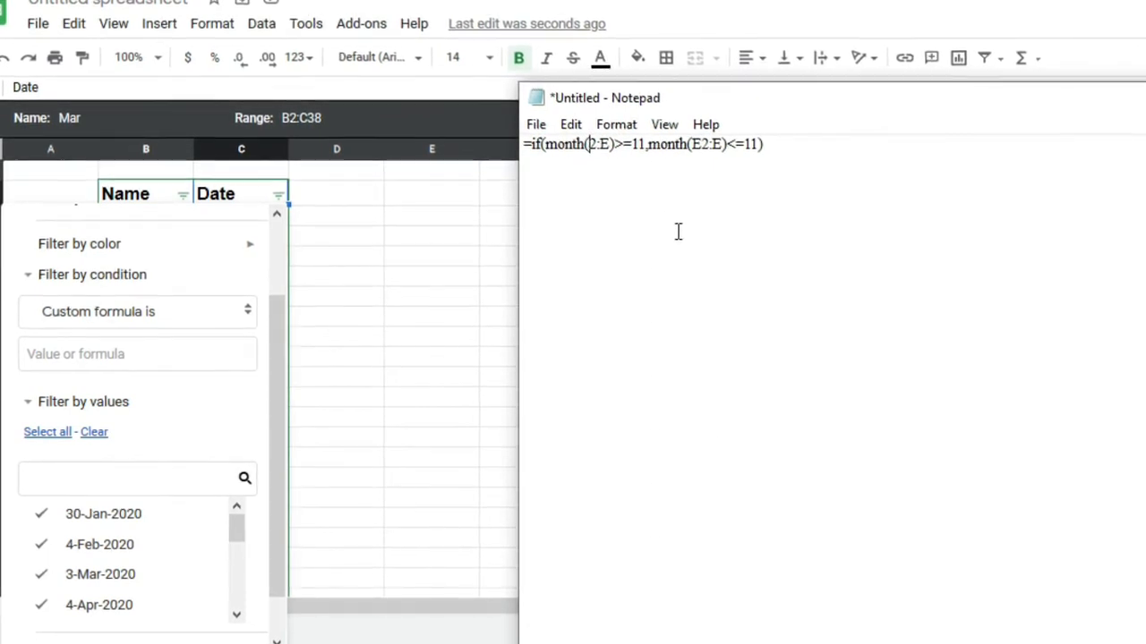
pyautogui.press('Right')
pyautogui.press('BackSpace')
pyautogui.write('C')
pyautogui.press('Right')
pyautogui.press('Right')
pyautogui.press('Right')
pyautogui.press('Right')
pyautogui.press('Right')
pyautogui.press('Right')
pyautogui.press('Right')
pyautogui.press('Right')
pyautogui.press('Right')
pyautogui.press('Right')
pyautogui.press('Right')
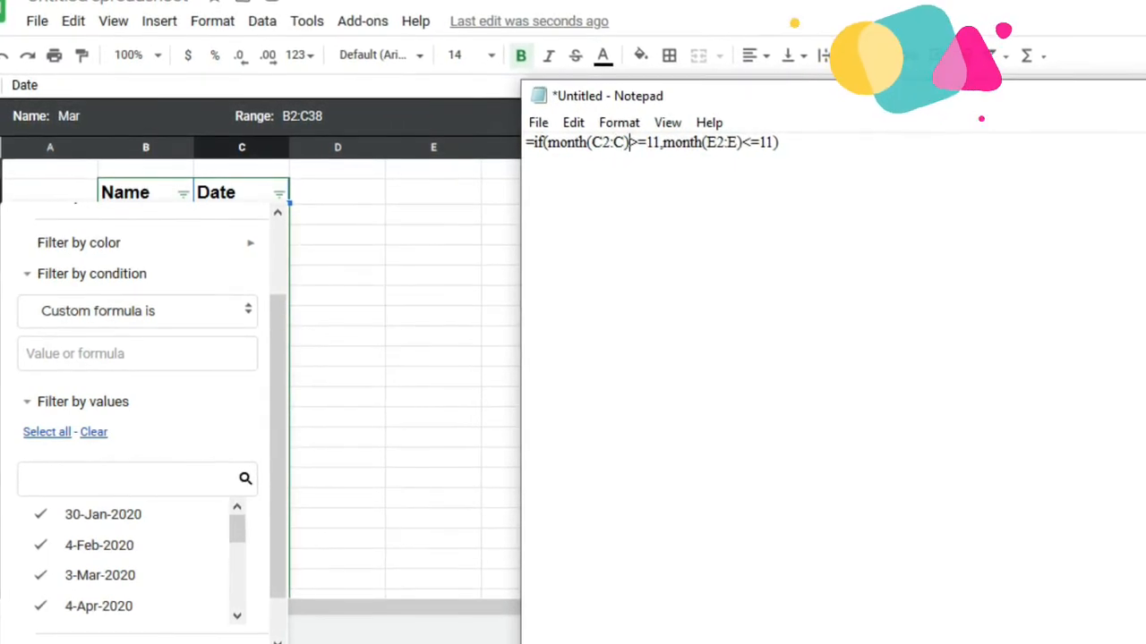
pyautogui.press('Right')
pyautogui.press('Right')
pyautogui.press('BackSpace')
pyautogui.write('C')
pyautogui.press('Right')
pyautogui.press('Right')
pyautogui.press('Right')
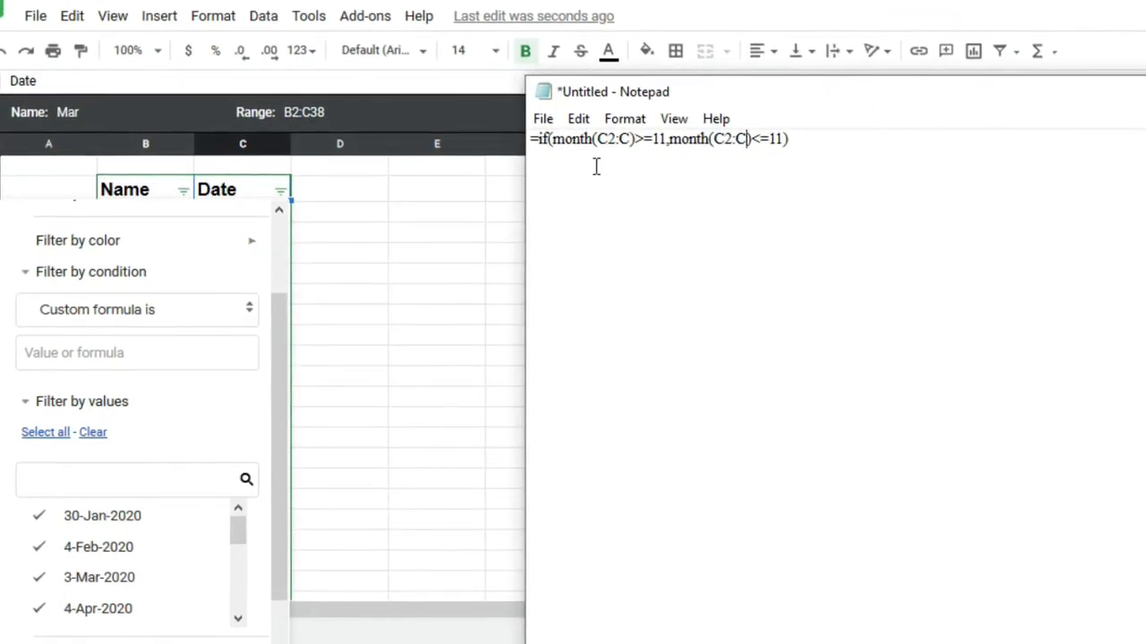
# Step: Set the month number in the formula's first condition to 3, so that it reads month(C2:C)>=3
pyautogui.press('Left')
pyautogui.press('Left')
pyautogui.press('Left')
pyautogui.press('Left')
pyautogui.press('Left')
pyautogui.press('Left')
pyautogui.press('Left')
pyautogui.press('Left')
pyautogui.press('Left')
pyautogui.press('Left')
pyautogui.press('Left')
pyautogui.press('Left')
pyautogui.press('Left')
pyautogui.press('BackSpace')
pyautogui.press('BackSpace')
pyautogui.press('BackSpace')
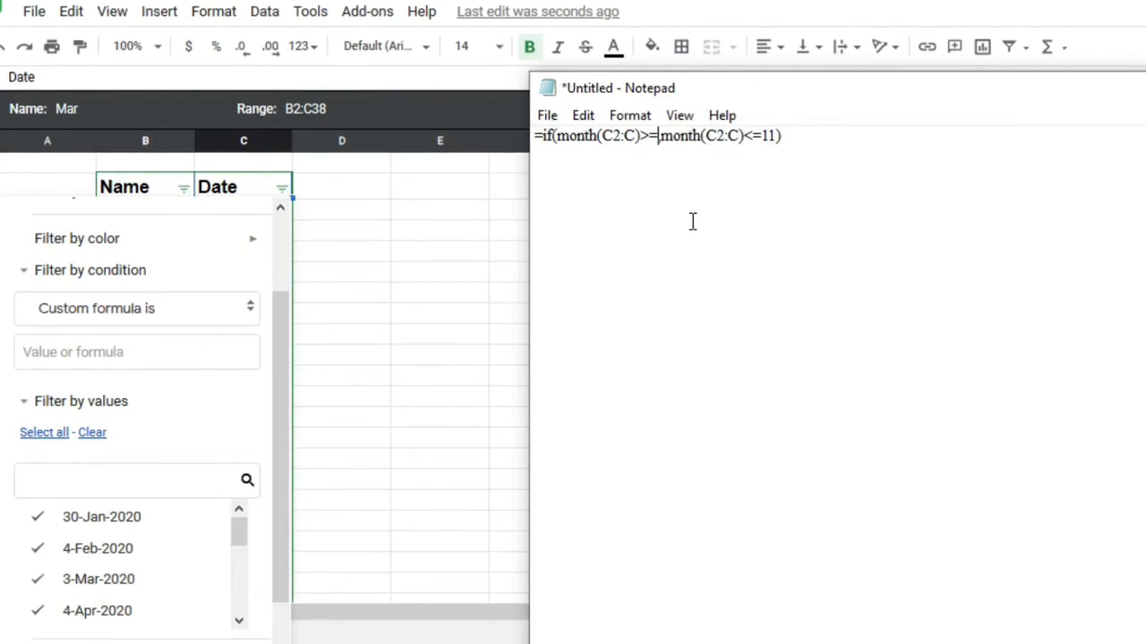
pyautogui.write('0')
pyautogui.press('BackSpace')
pyautogui.write('3')
# Step: Set the month number in the formula's second condition to 3, so that it reads month(C2:C)<=3
pyautogui.press('Right')
pyautogui.press('Right')
pyautogui.press('Right')
pyautogui.press('Right')
pyautogui.press('Right')
pyautogui.press('Right')
pyautogui.press('Right')
pyautogui.press('Right')
pyautogui.press('Right')
pyautogui.press('Right')
pyautogui.press('Right')
pyautogui.press('Right')
pyautogui.press('Right')
pyautogui.press('Right')
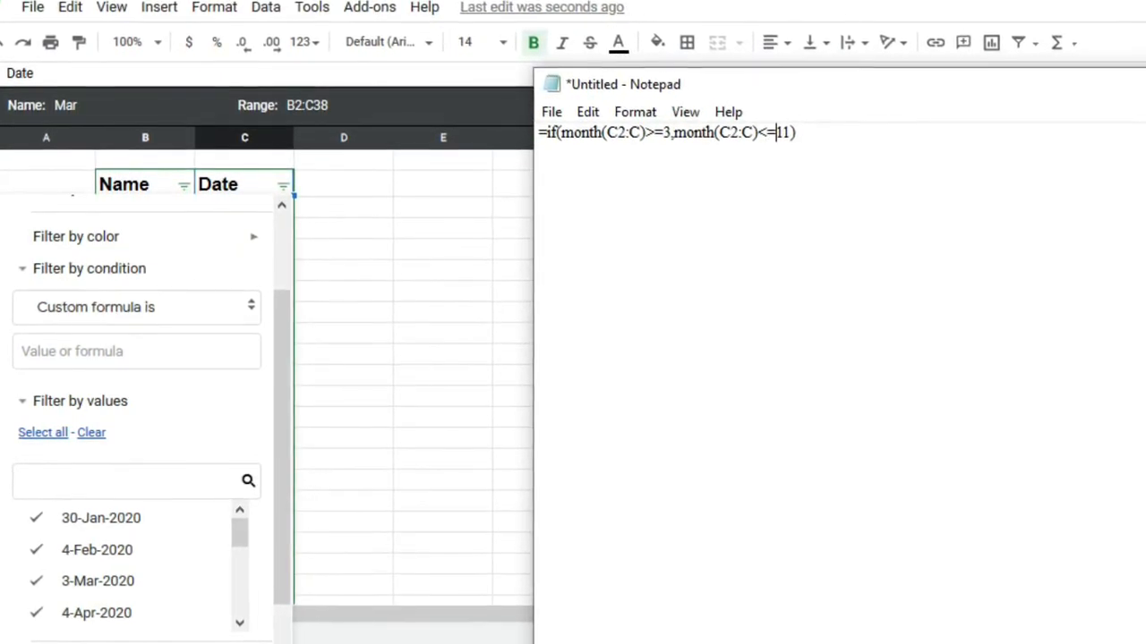
pyautogui.press('Right')
pyautogui.press('Right')
pyautogui.write('3')
# Step: Copy the whole formula =if(month(C2:C)>=3,month(C2:C)<=3) into the Date column's custom formula condition in Google Sheets and apply the filter
pyautogui.moveTo(801, 131); pyautogui.dragTo(543, 130)
pyautogui.hotkey('ctrl', 'c')
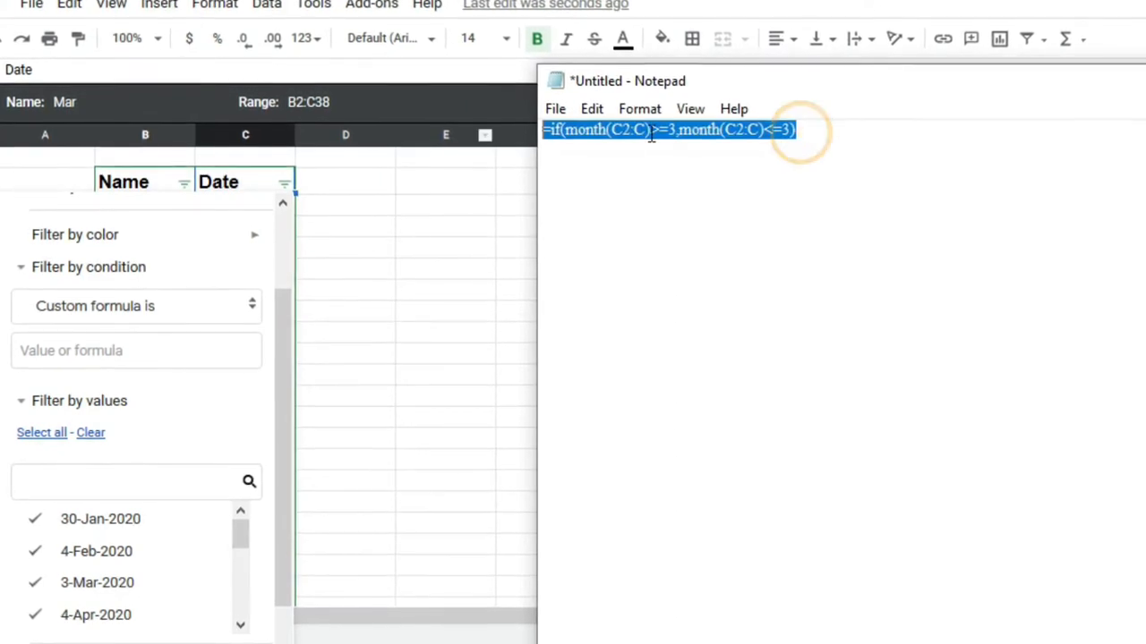
pyautogui.click(163, 352)
pyautogui.hotkey('ctrl', 'v')
pyautogui.scroll(-1, 277, 362)
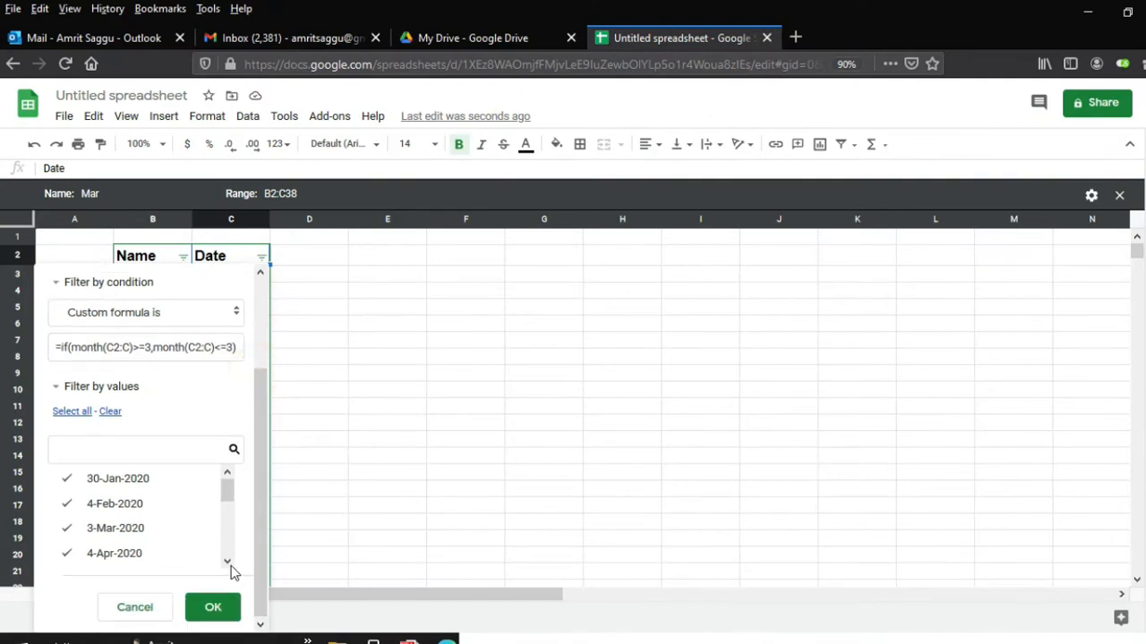
pyautogui.click(219, 613)
pyautogui.click(556, 495)
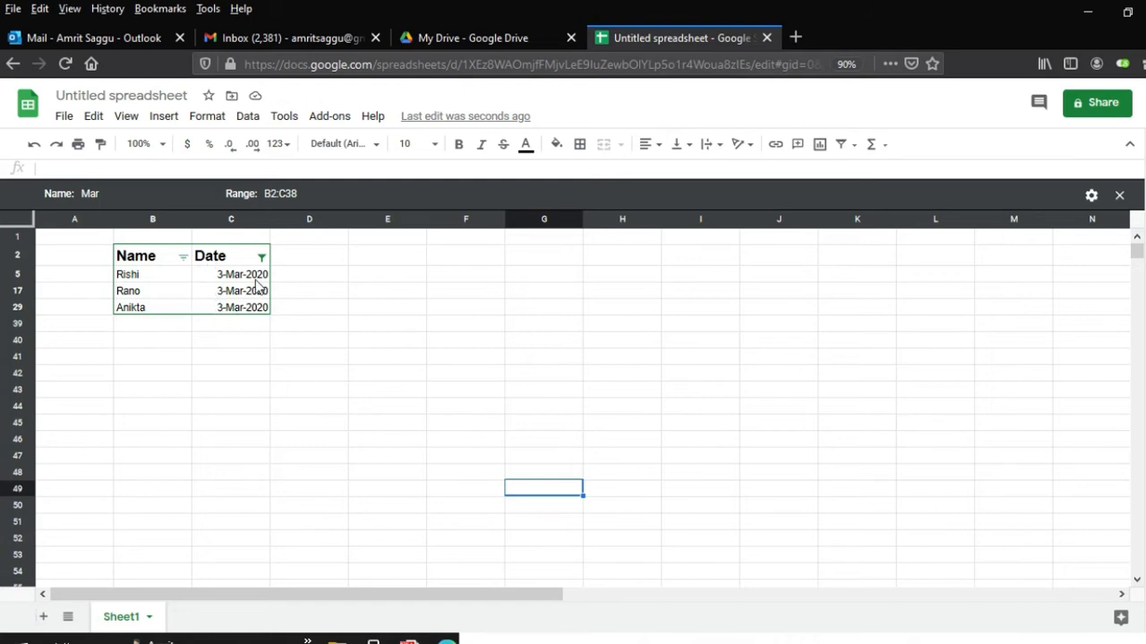
# Step: Review the list of saved filter views and the rows of the Mar view without switching to another view
pyautogui.click(390, 309)
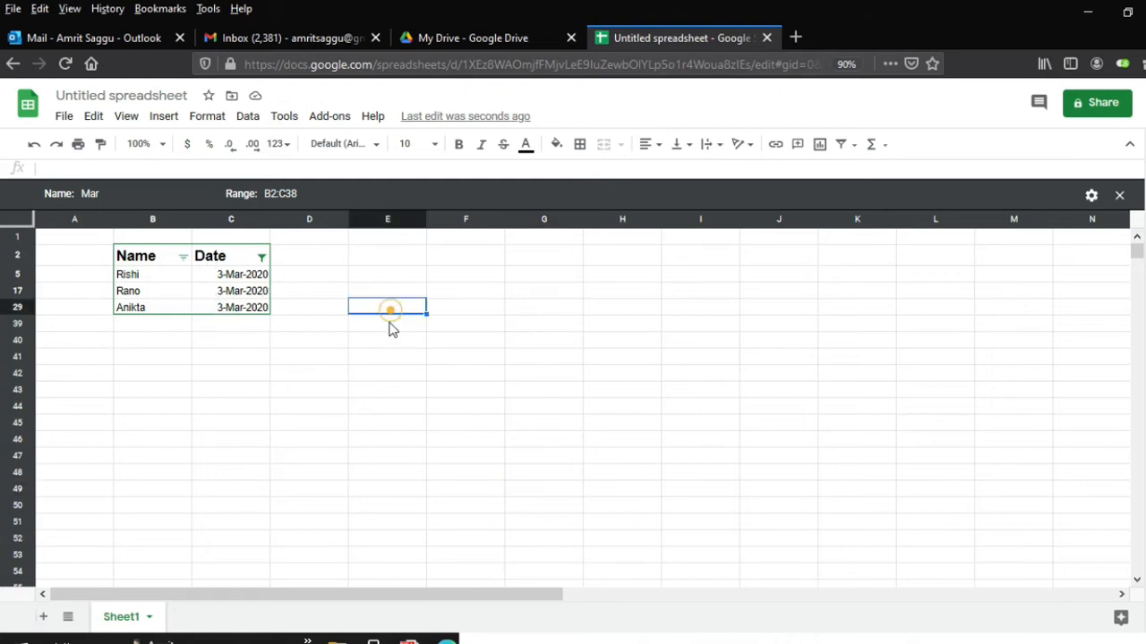
pyautogui.click(223, 126)
pyautogui.moveTo(250, 123)
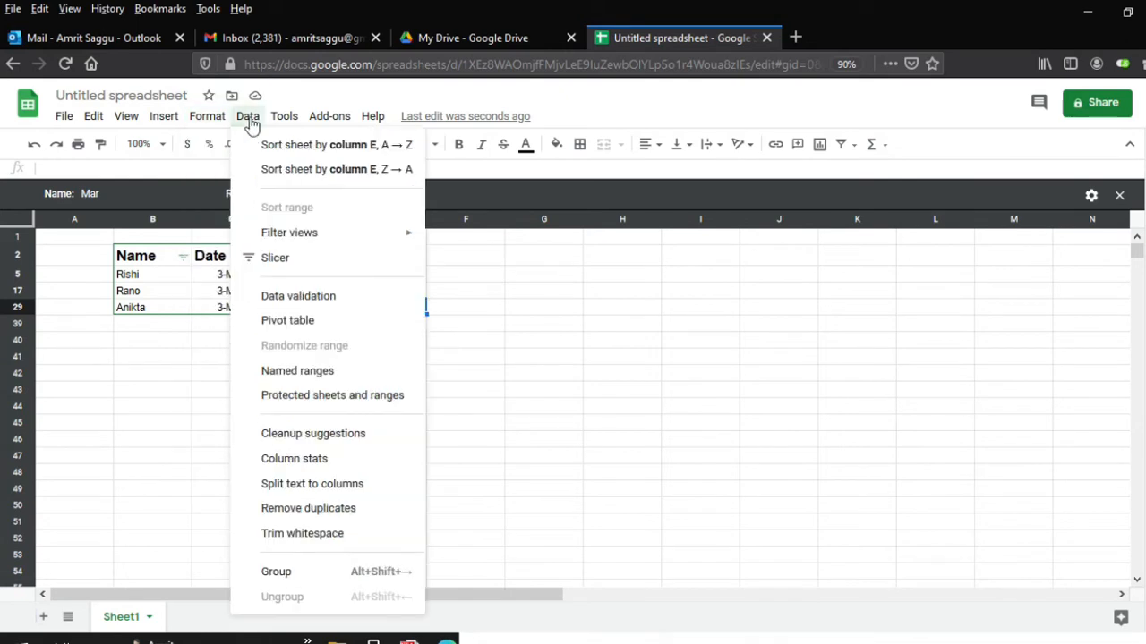
pyautogui.moveTo(299, 236)
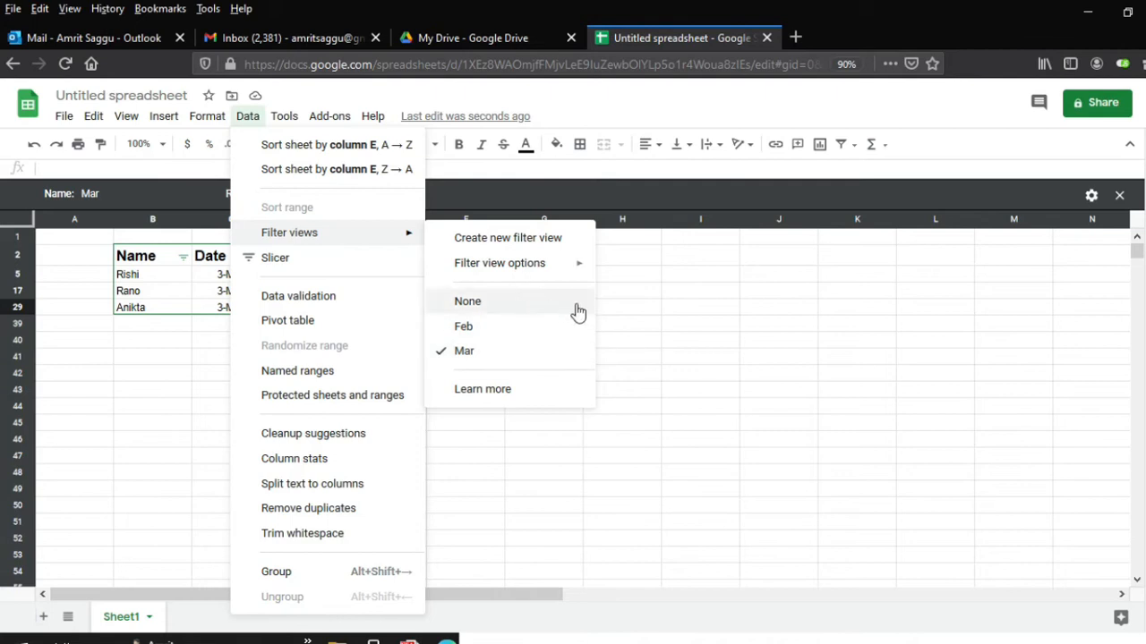
pyautogui.click(696, 324)
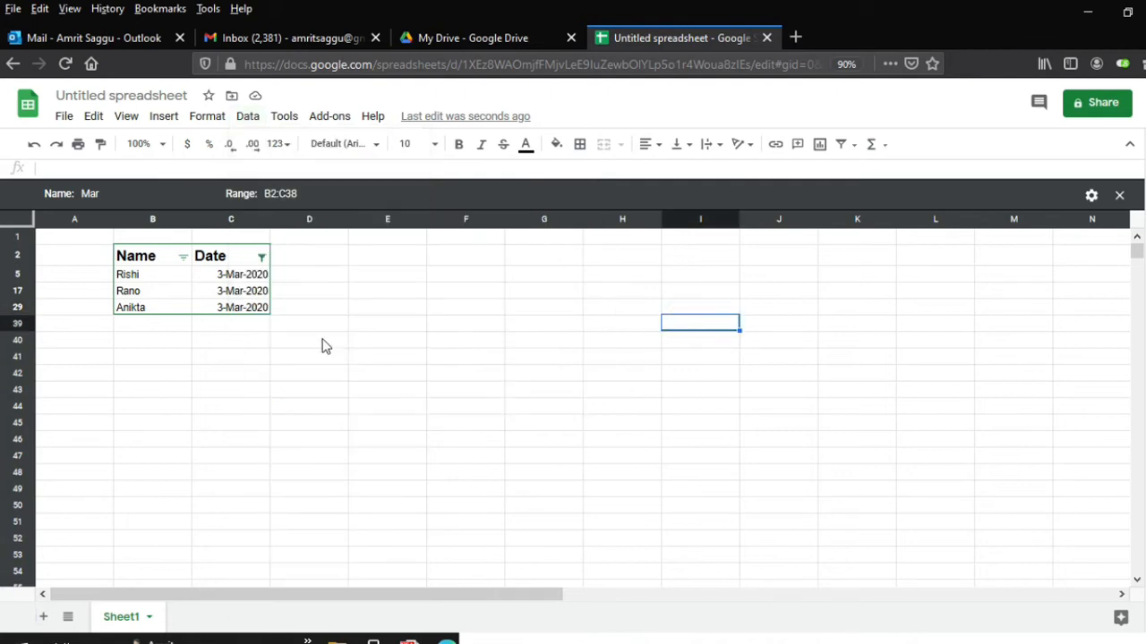
pyautogui.click(395, 375)
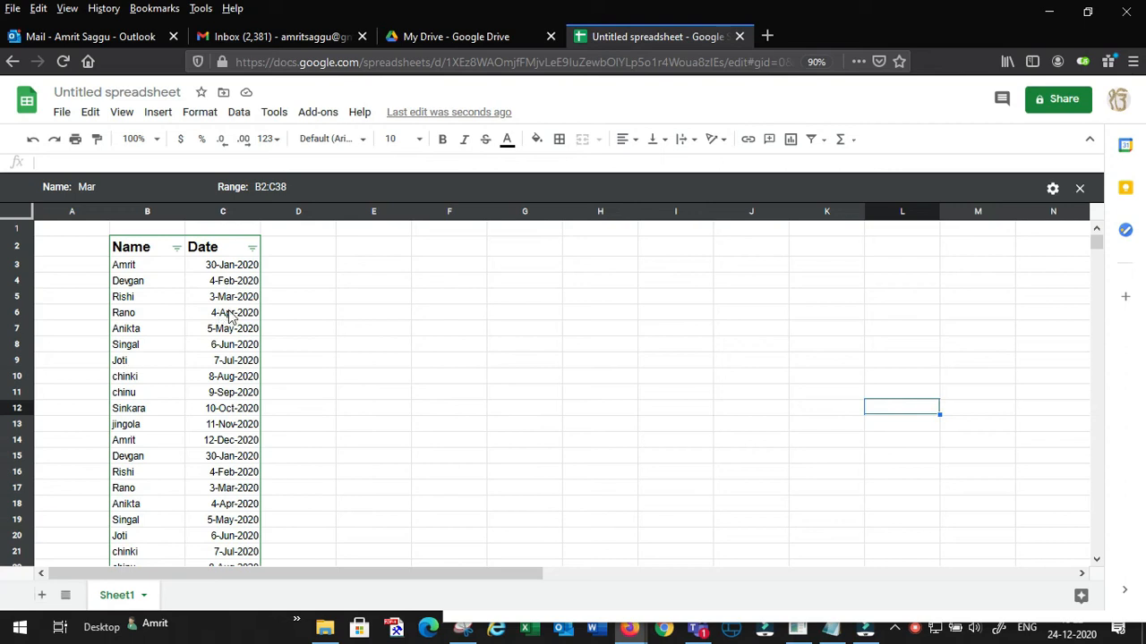
pyautogui.click(386, 317)
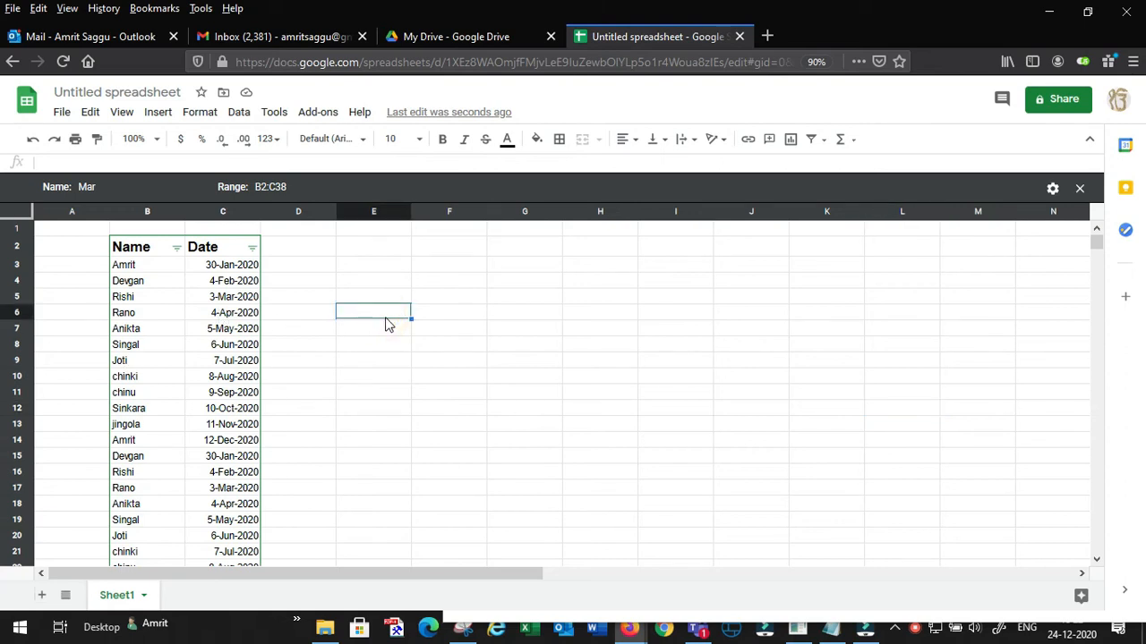
pyautogui.click(328, 284)
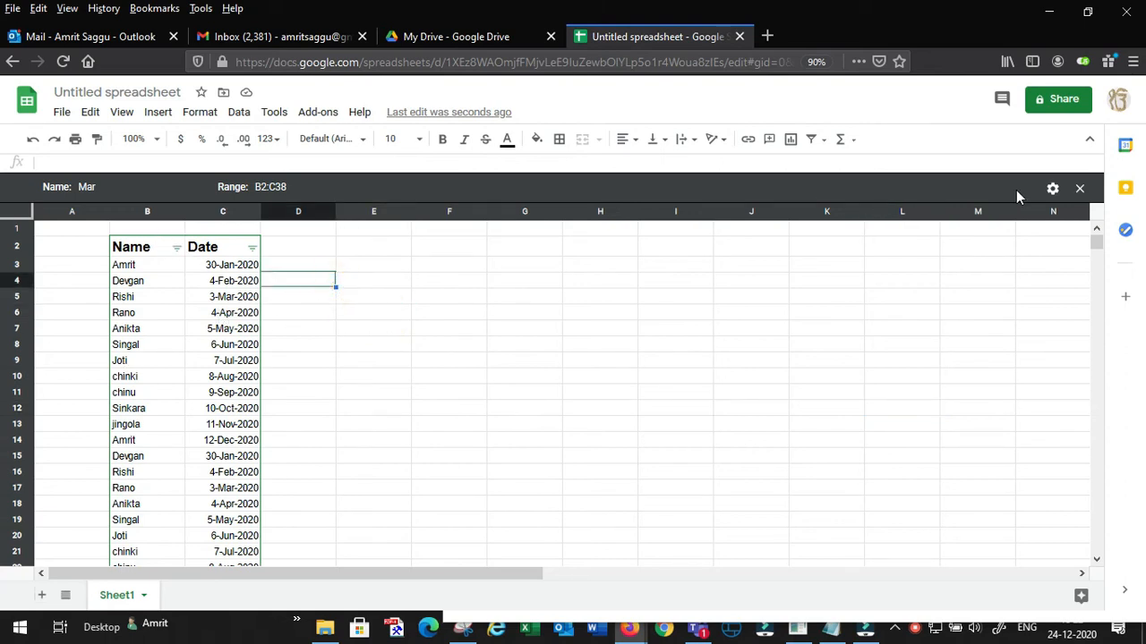
# Step: Close the Mar filter view and create a pivot table on a new sheet from columns B and C of Sheet1
pyautogui.click(1078, 189)
pyautogui.click(688, 362)
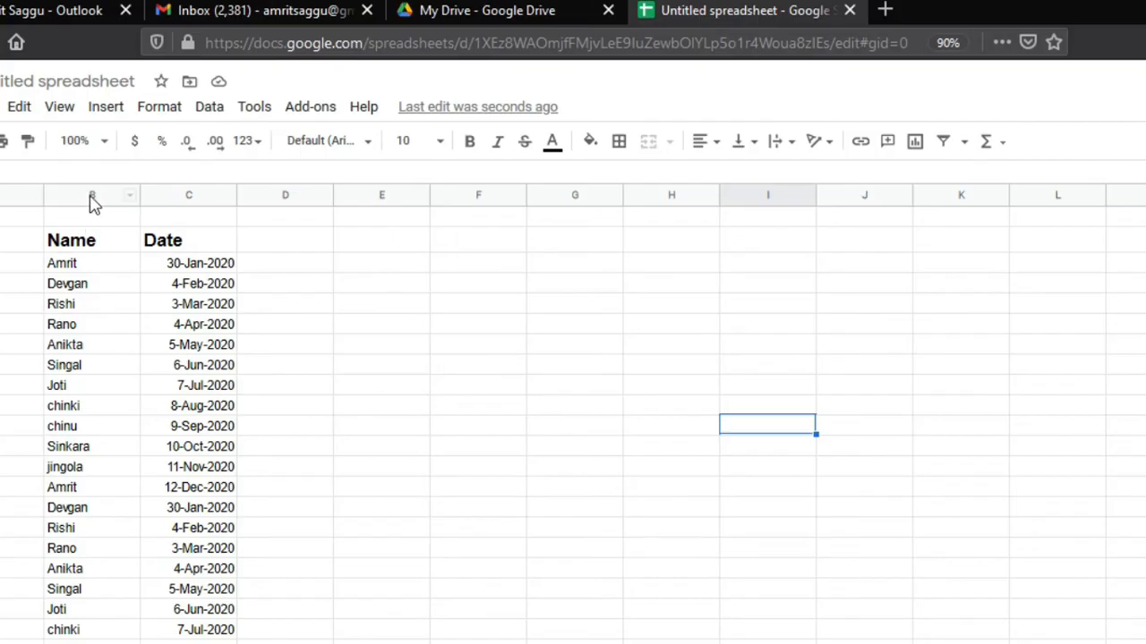
pyautogui.moveTo(145, 183); pyautogui.dragTo(226, 181)
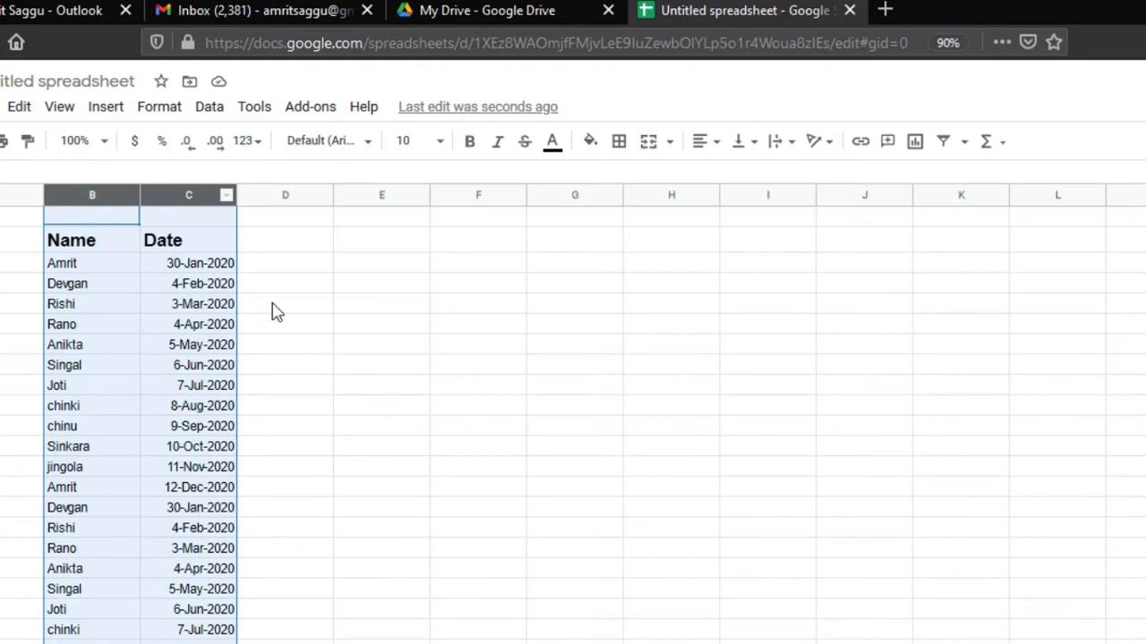
pyautogui.click(206, 108)
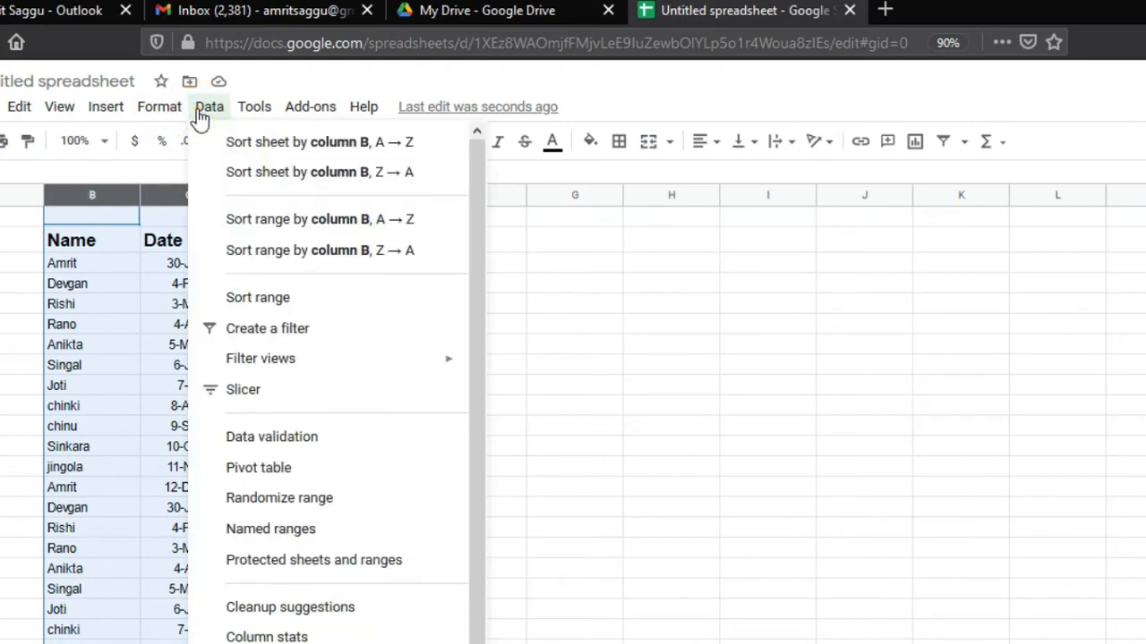
pyautogui.click(300, 479)
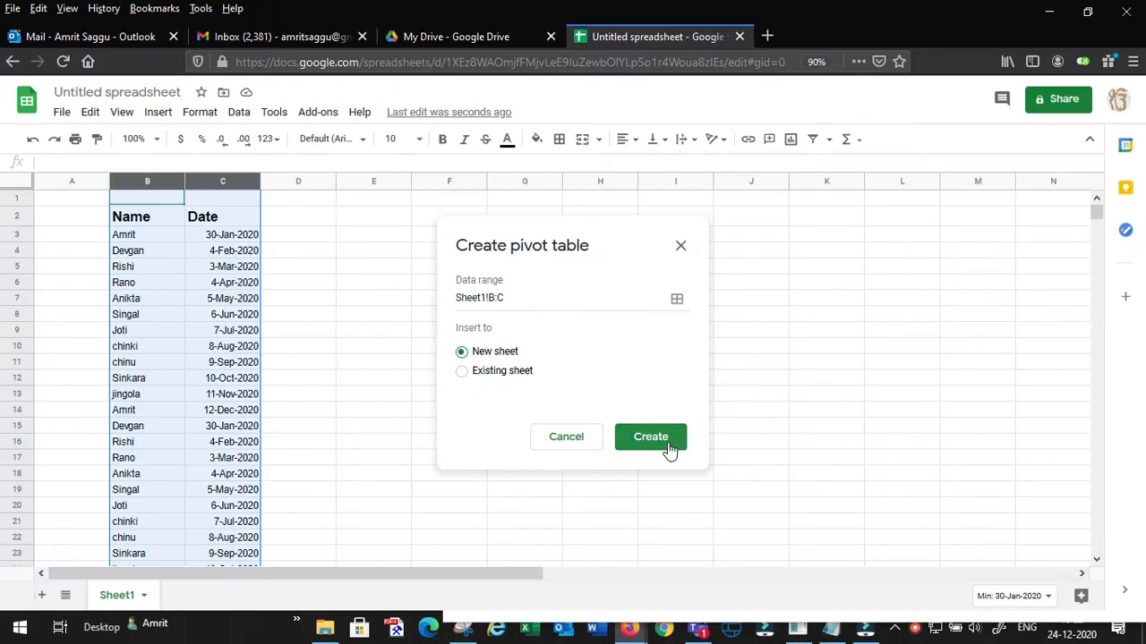
pyautogui.click(670, 450)
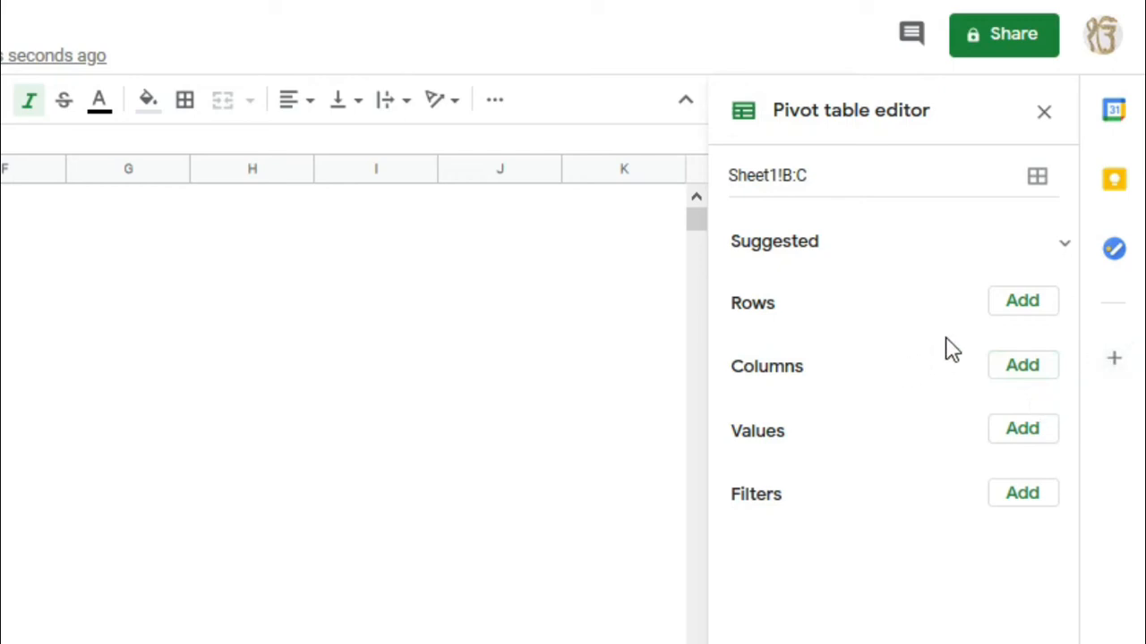
# Step: Add Column B as the row field of the pivot table
pyautogui.click(1017, 304)
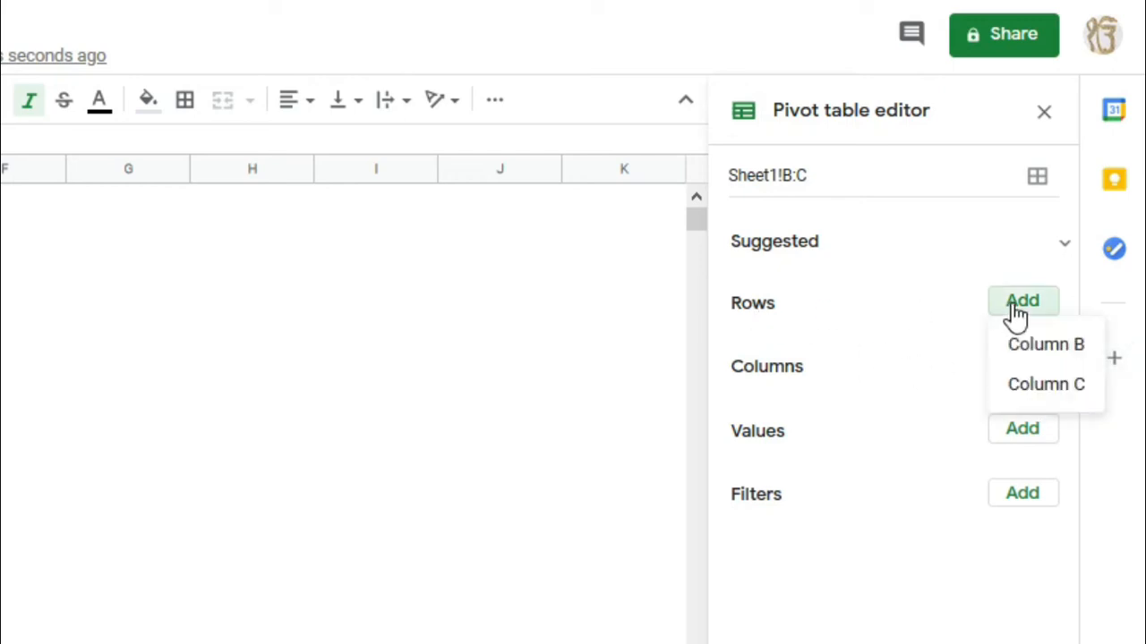
pyautogui.click(1053, 347)
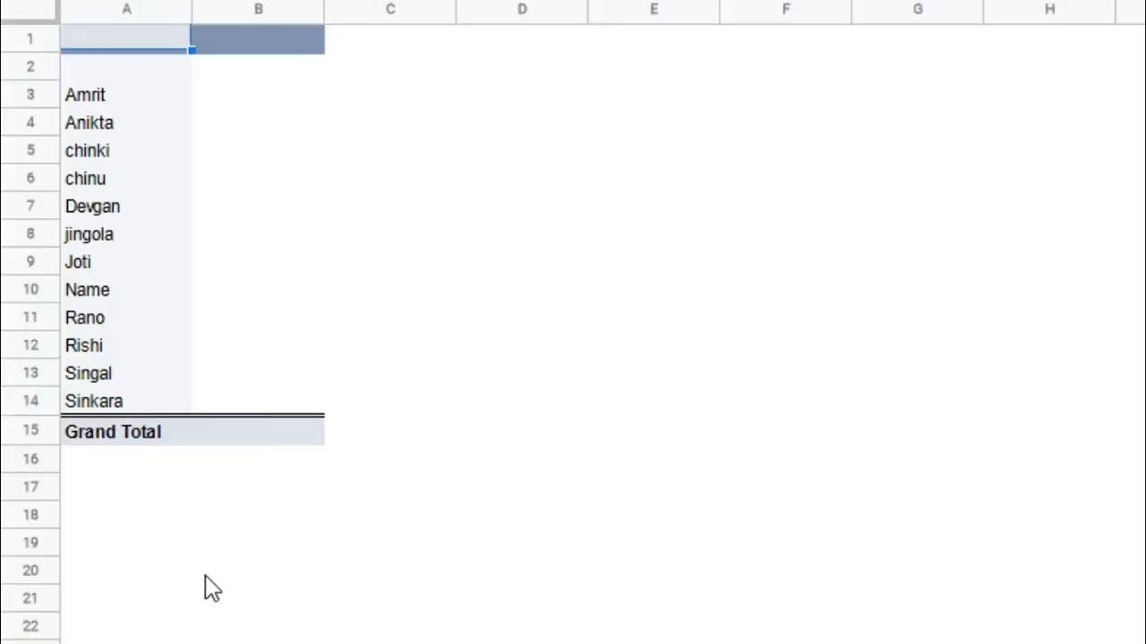
# Step: Compare the repeated names in Sheet1's Name column with the list of names in the pivot table
pyautogui.click(340, 641)
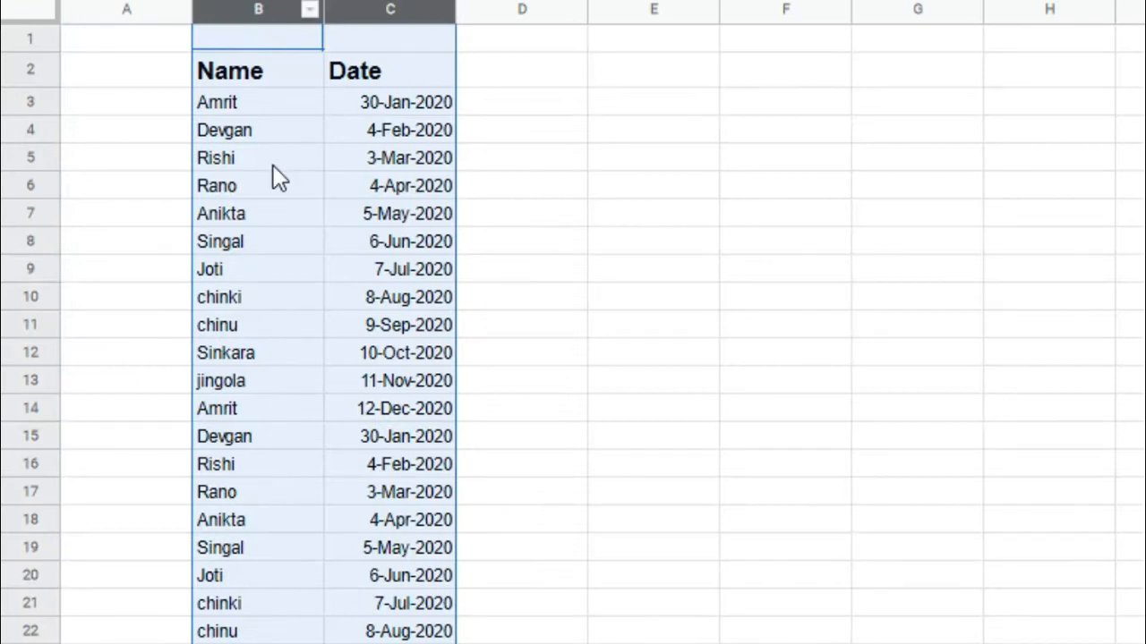
pyautogui.click(260, 641)
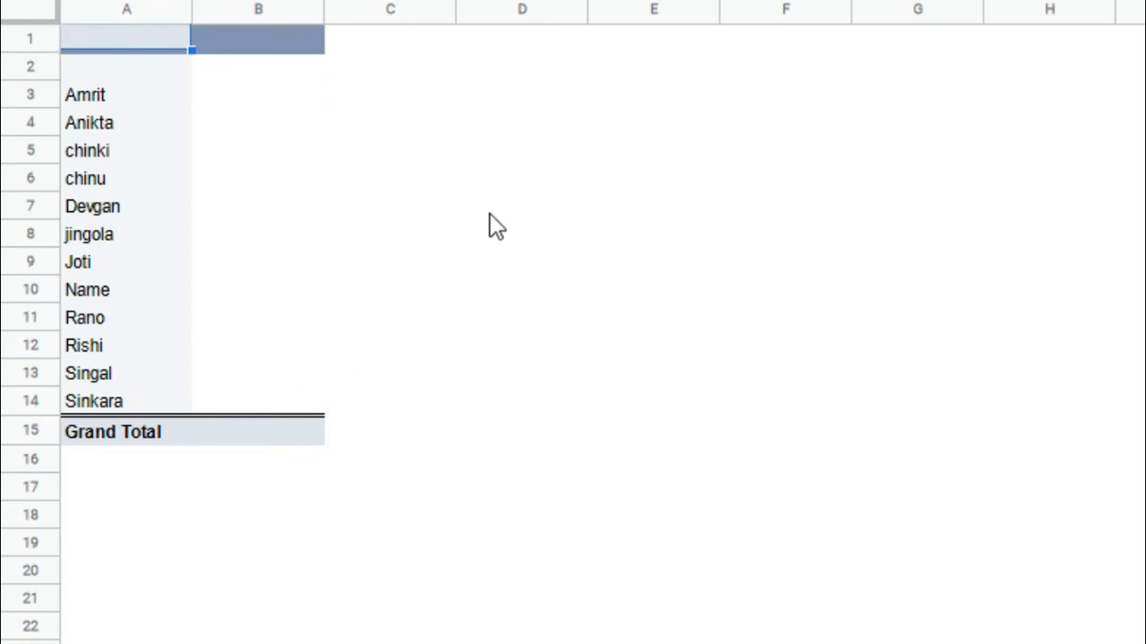
pyautogui.click(358, 641)
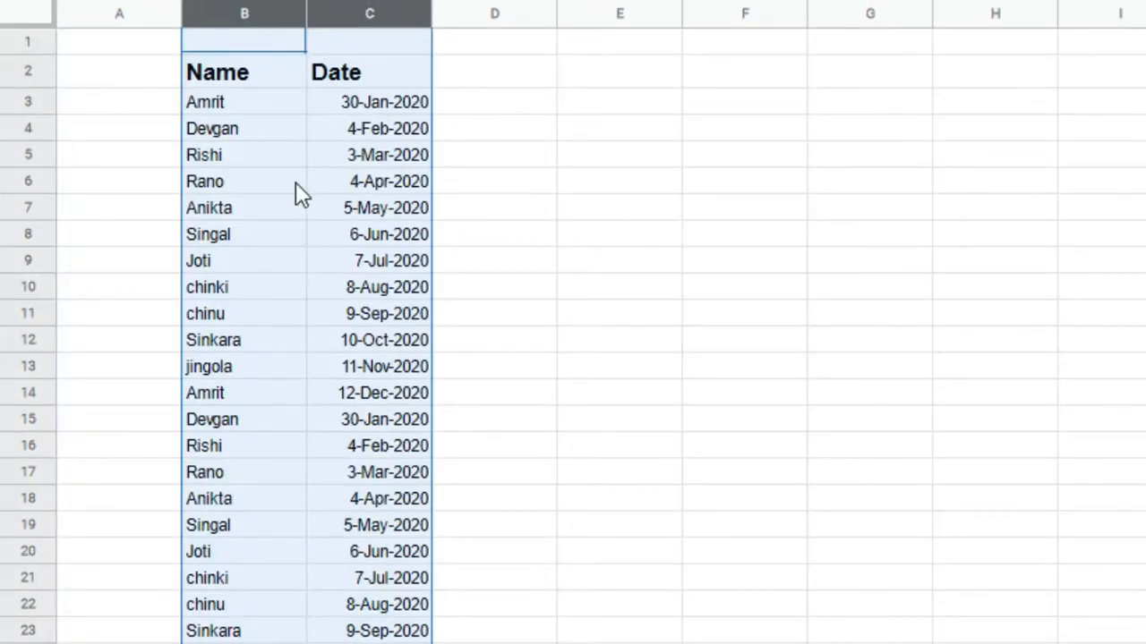
pyautogui.scroll(-1, 262, 495)
pyautogui.scroll(-1, 267, 516)
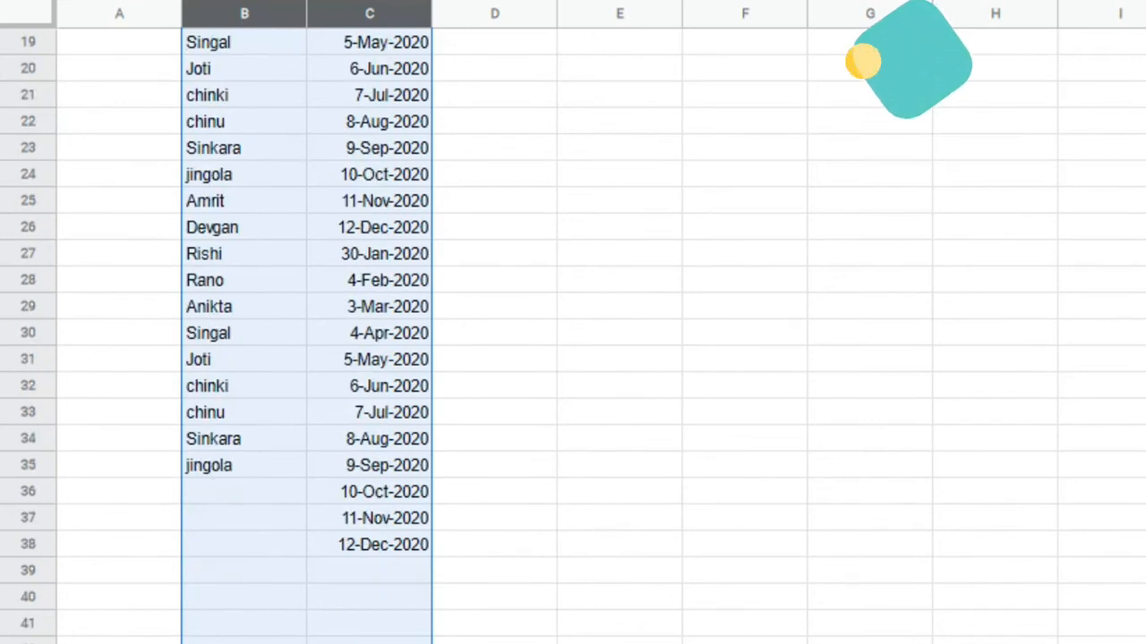
pyautogui.scroll(2, 256, 546)
pyautogui.scroll(4, 256, 541)
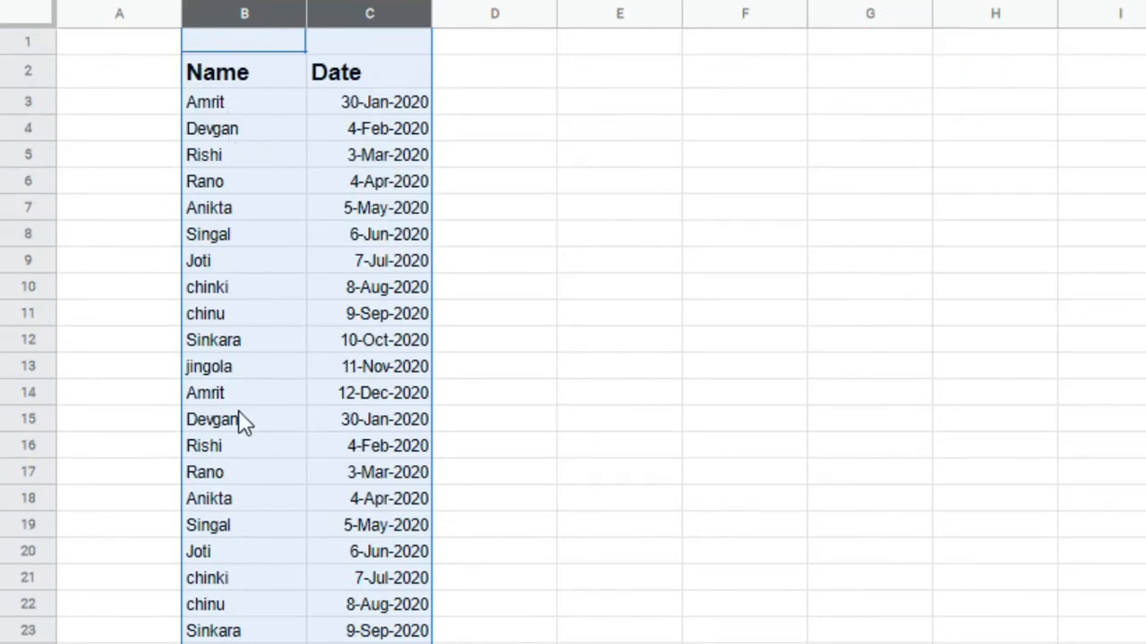
pyautogui.click(217, 401)
pyautogui.click(261, 104)
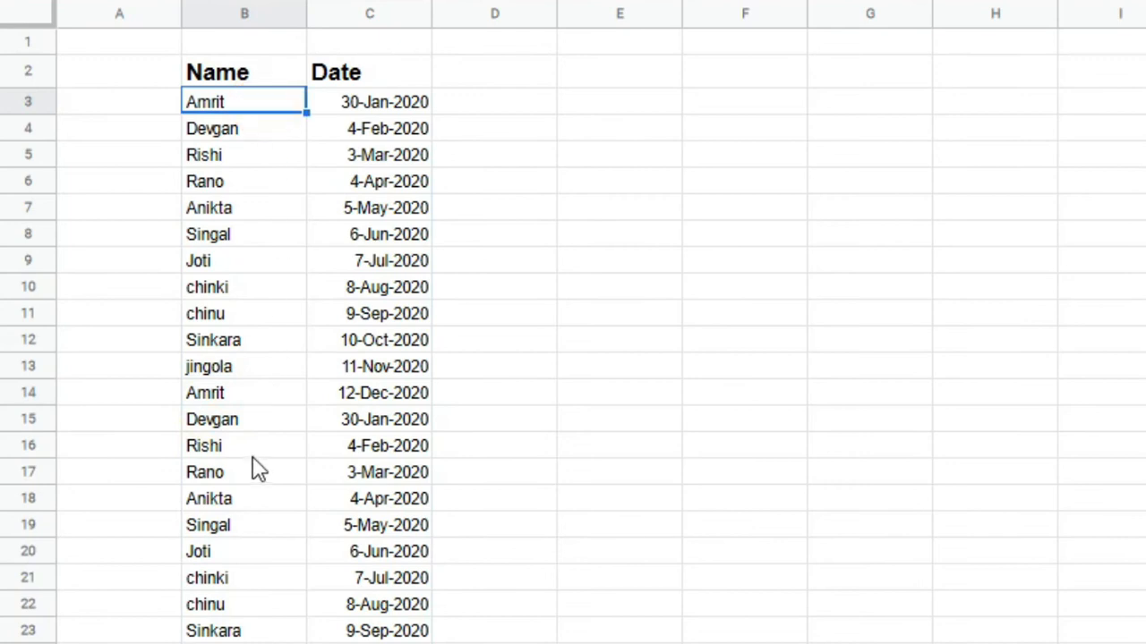
pyautogui.click(255, 400)
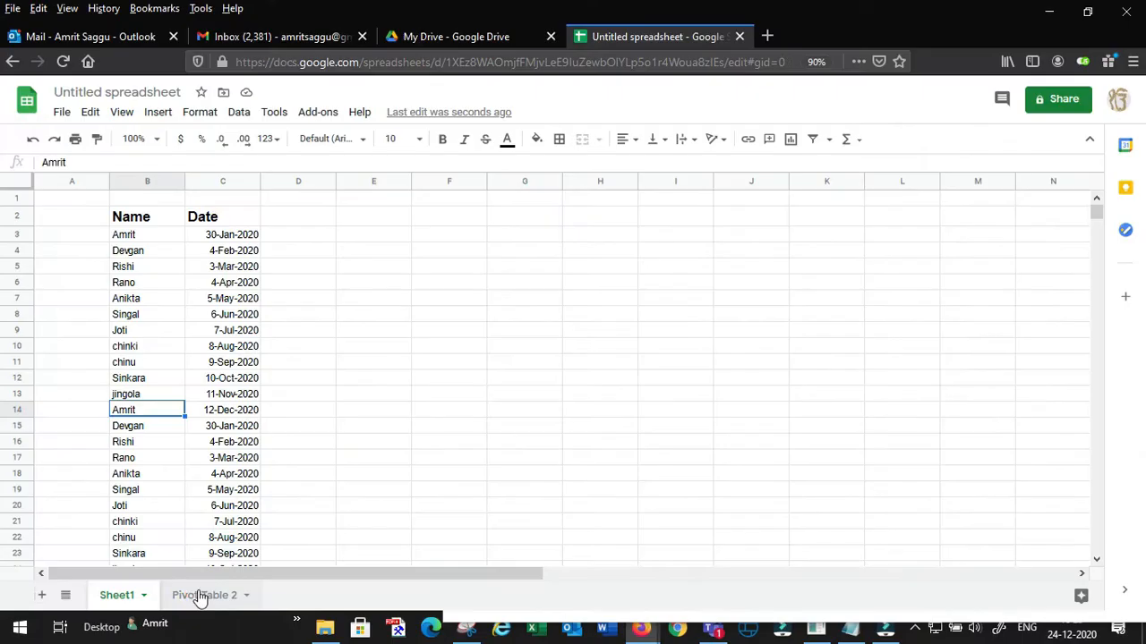
pyautogui.click(202, 594)
pyautogui.moveTo(89, 235); pyautogui.dragTo(85, 406)
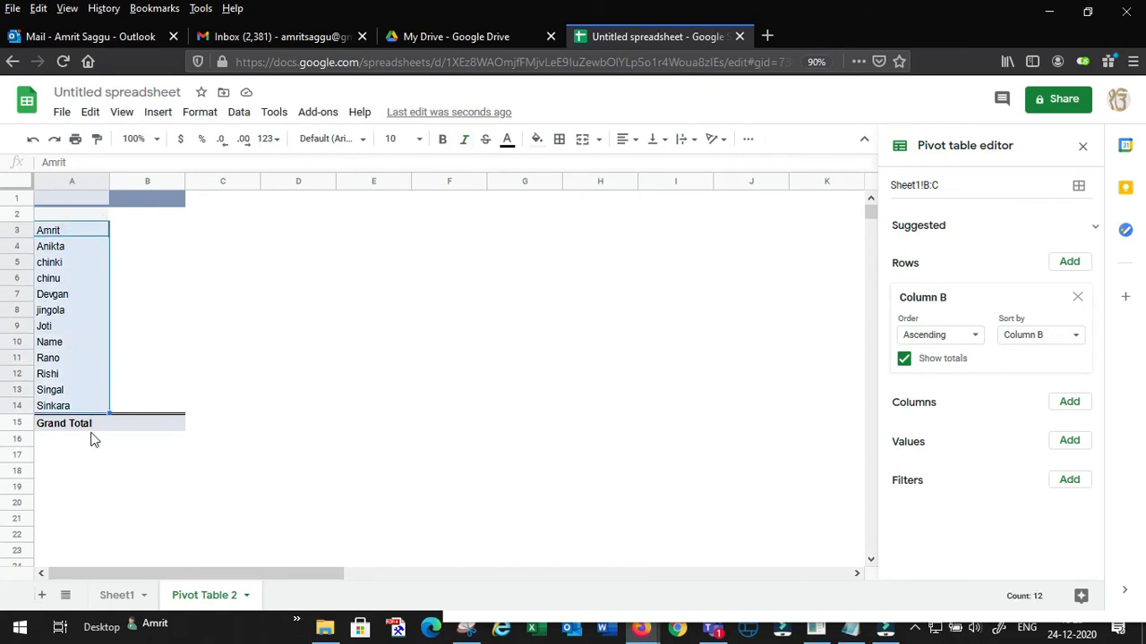
pyautogui.click(122, 594)
pyautogui.click(200, 596)
# Step: Add Column B as a value field of the pivot table to count each name's entries
pyautogui.click(1070, 442)
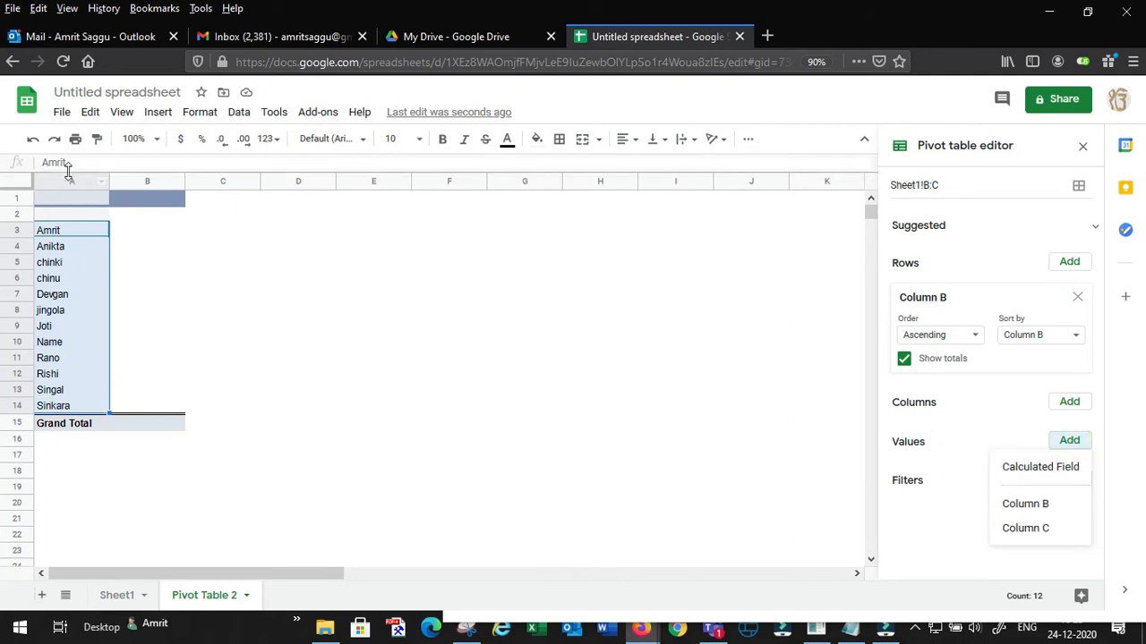
pyautogui.click(116, 596)
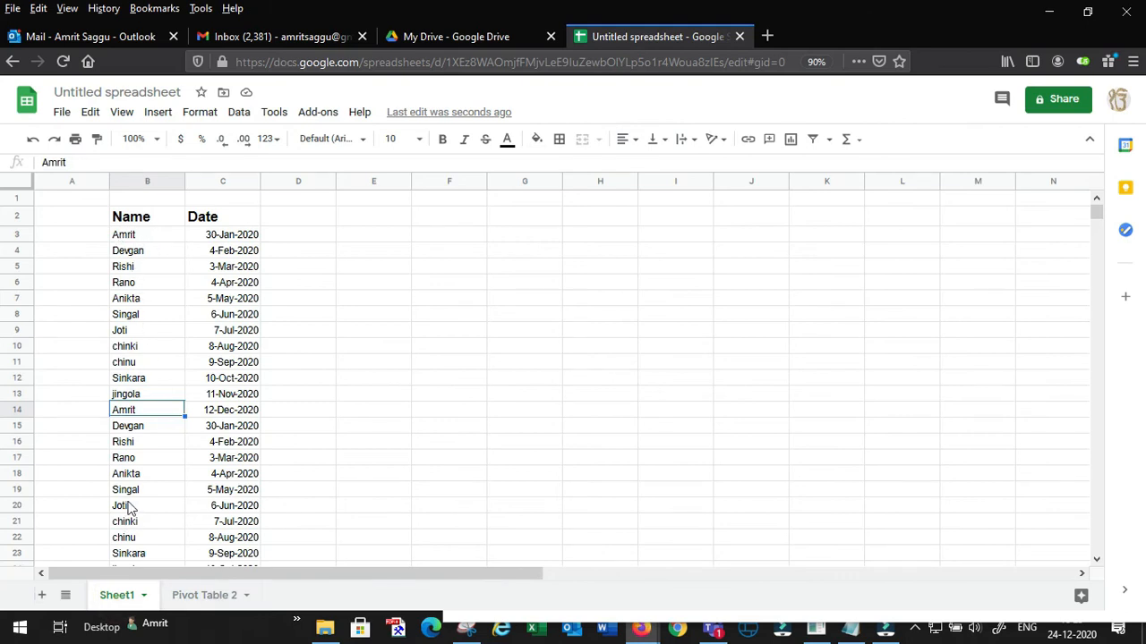
pyautogui.click(206, 596)
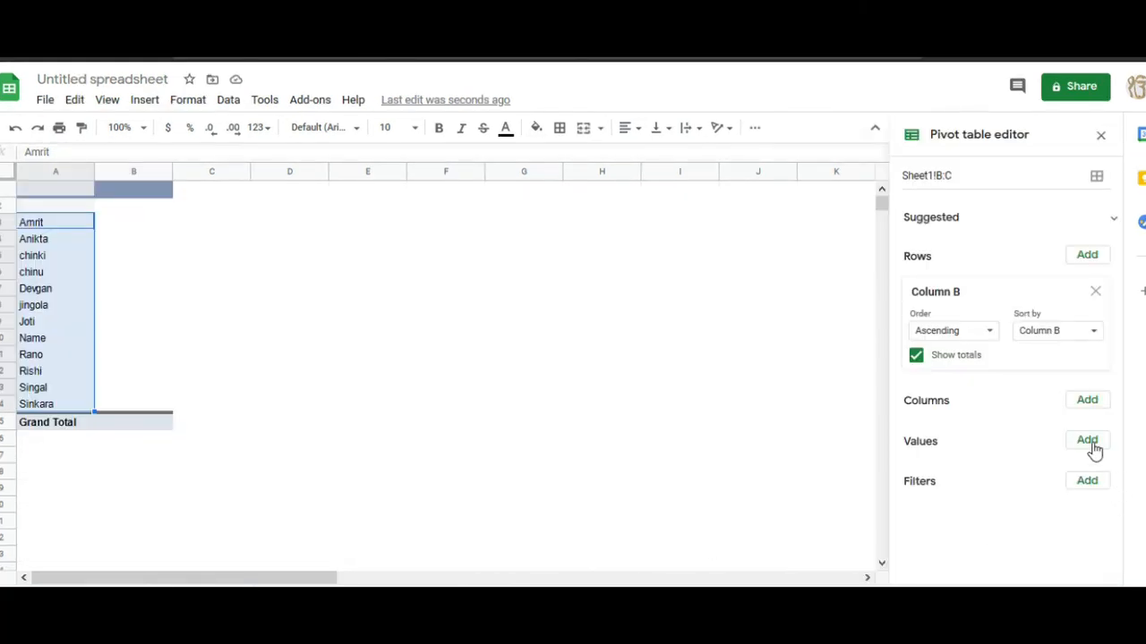
pyautogui.click(1092, 447)
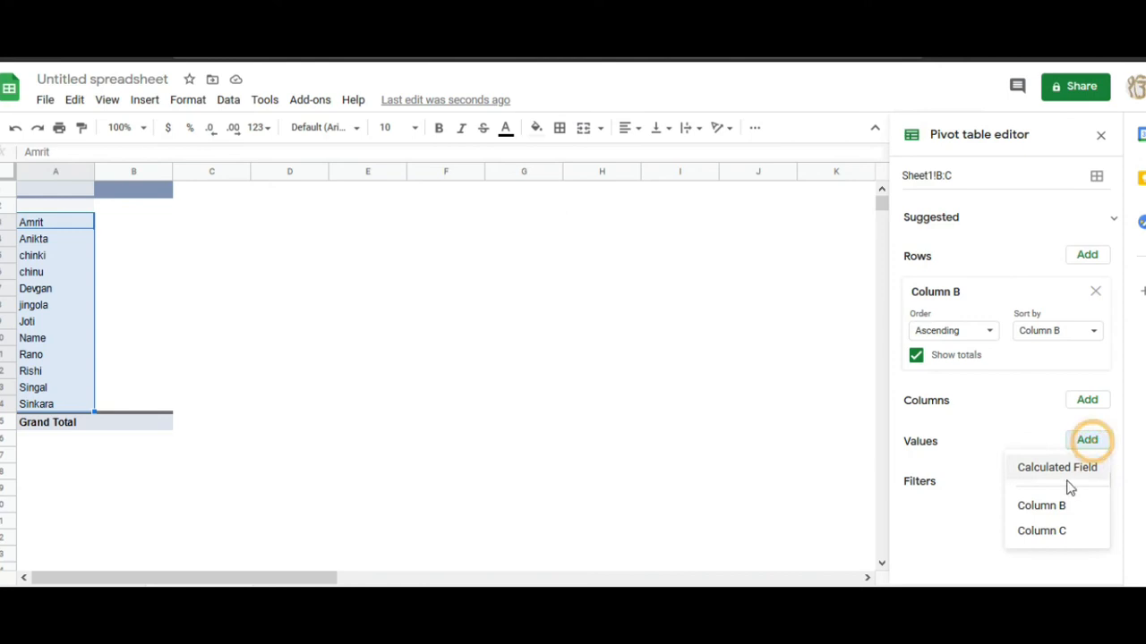
pyautogui.click(1039, 506)
pyautogui.click(513, 454)
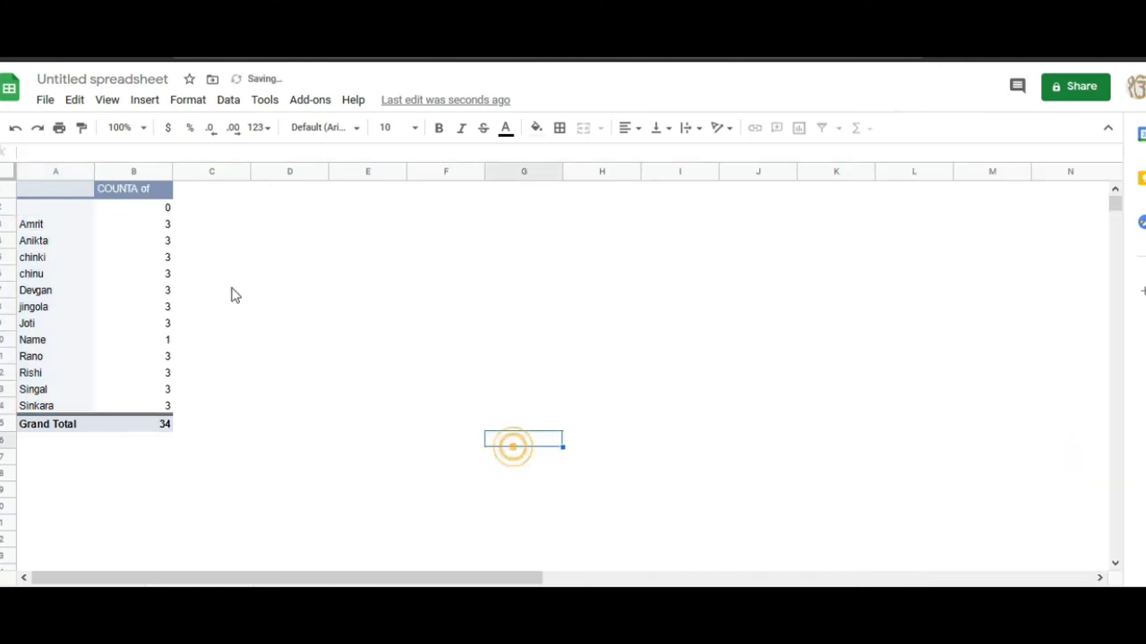
pyautogui.moveTo(57, 225); pyautogui.dragTo(143, 244)
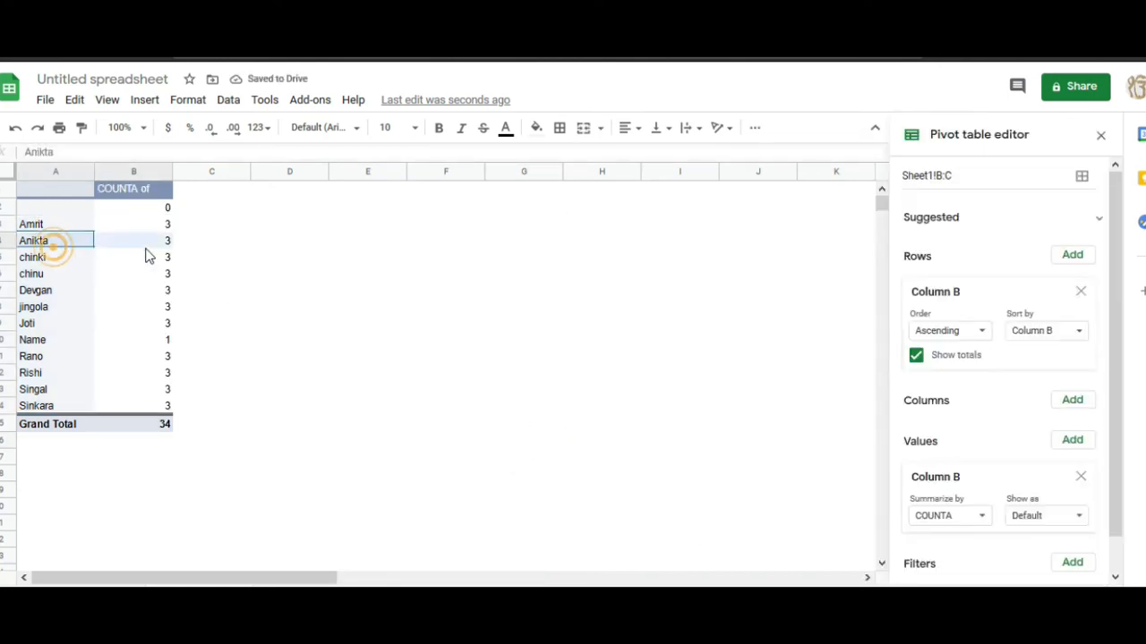
pyautogui.click(170, 426)
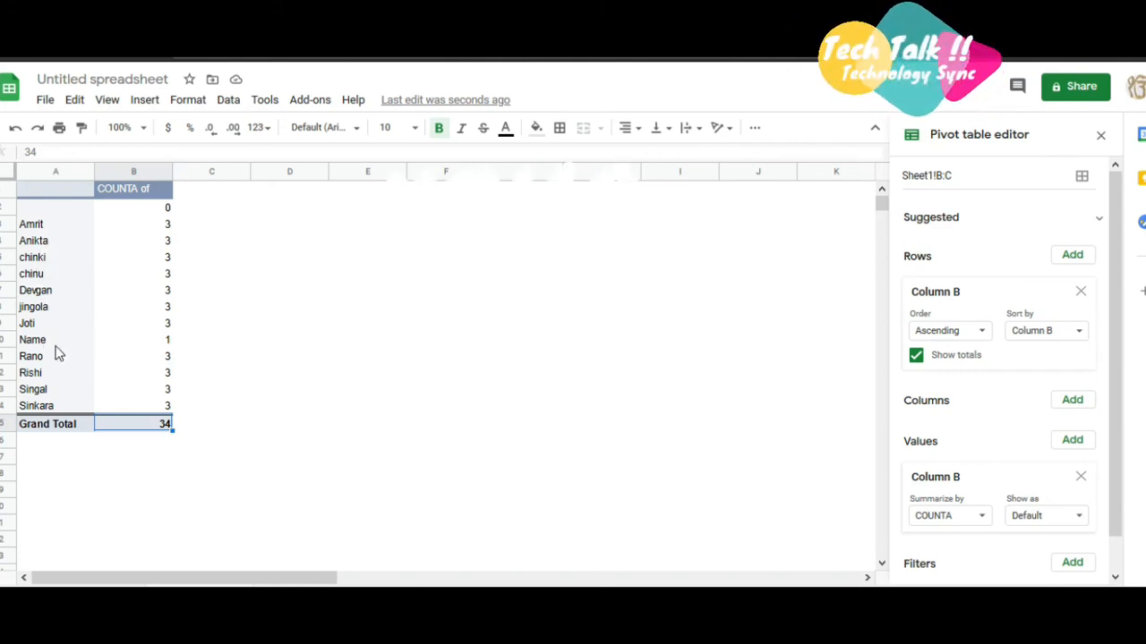
# Step: Add Column C as the column field of the pivot table, so the counts are split by date
pyautogui.scroll(-1, 1053, 451)
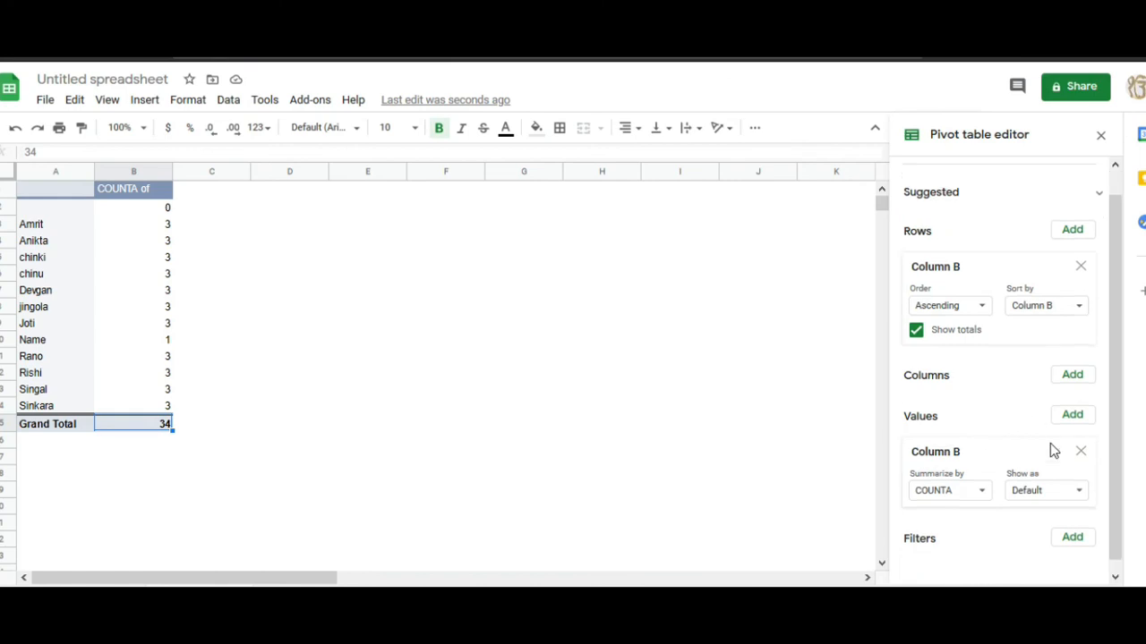
pyautogui.scroll(1, 1063, 394)
pyautogui.click(1076, 404)
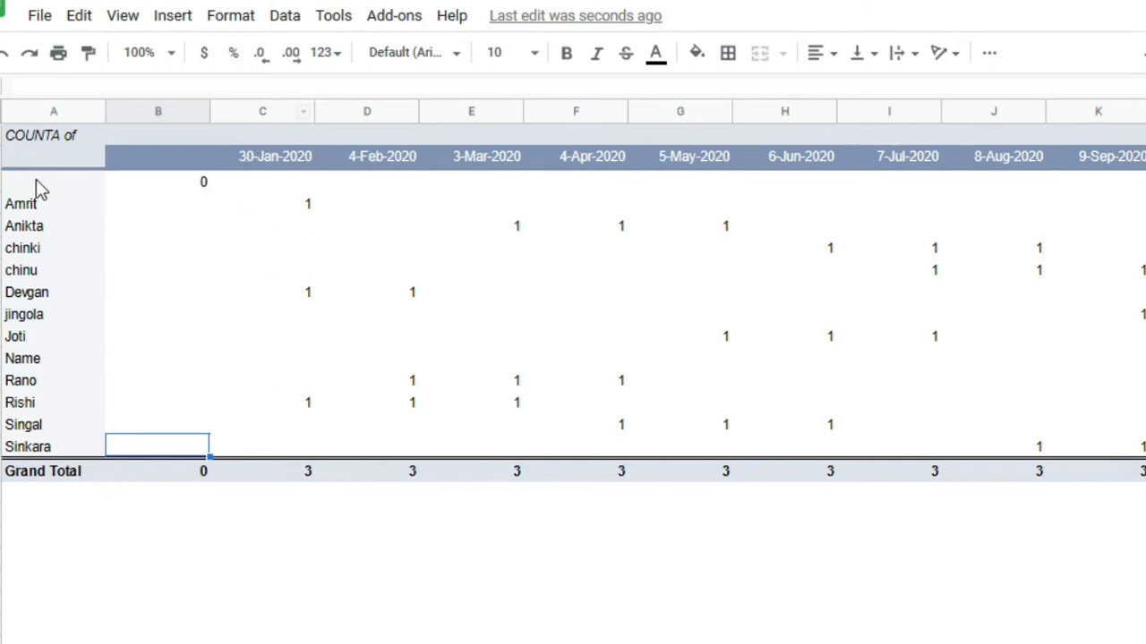
# Step: Check which names have an entry counted under 30-Jan-2020 in the pivot table
pyautogui.click(278, 206)
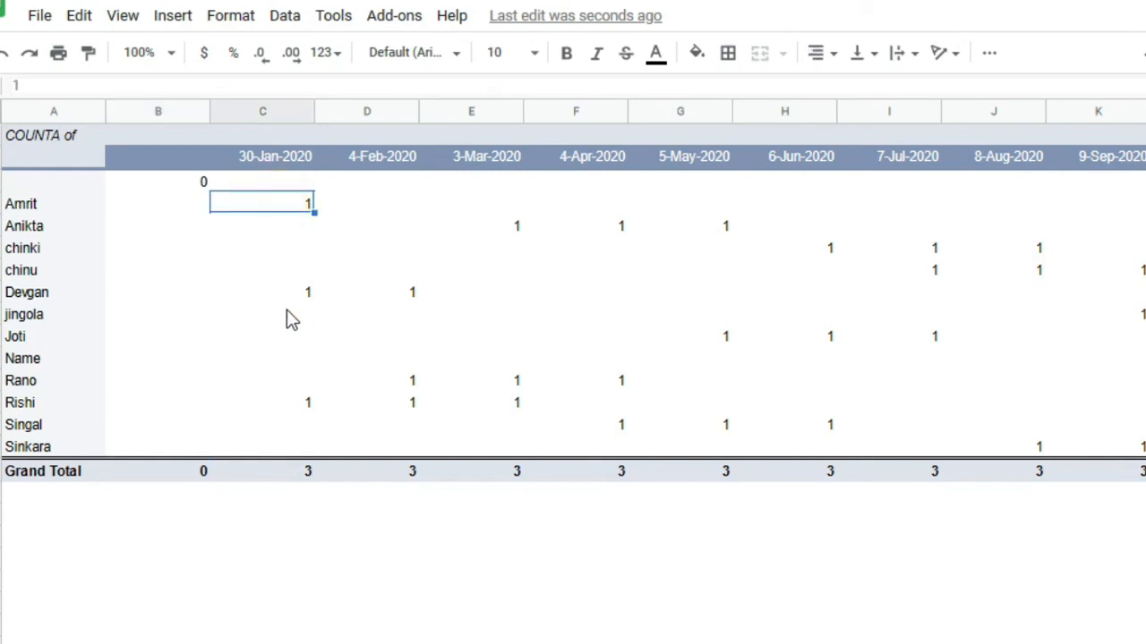
pyautogui.click(287, 296)
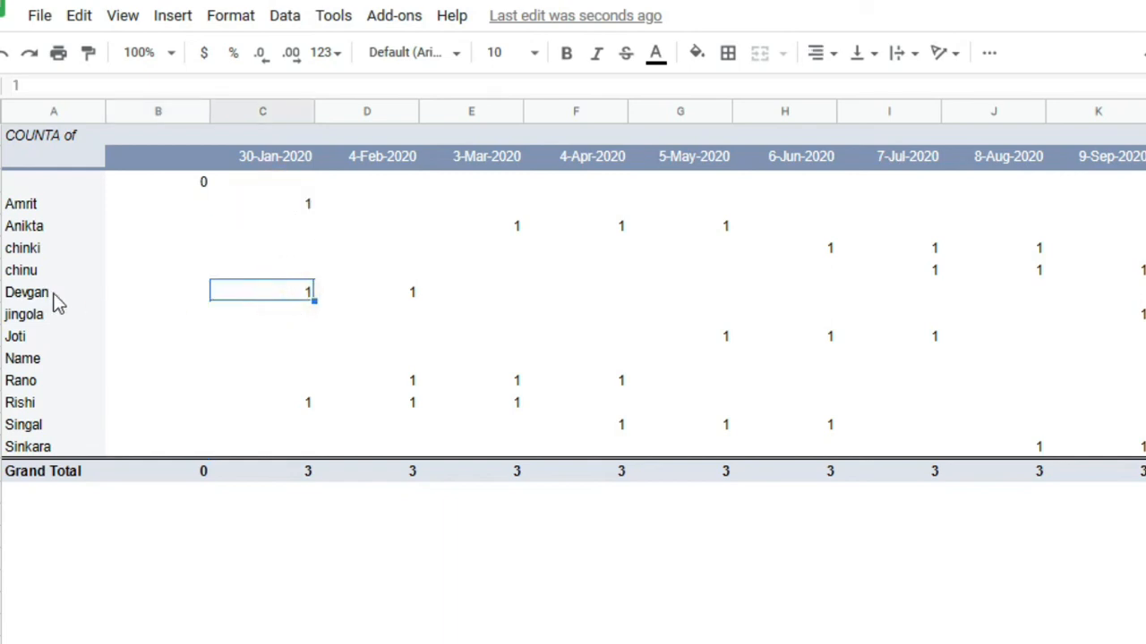
pyautogui.click(278, 403)
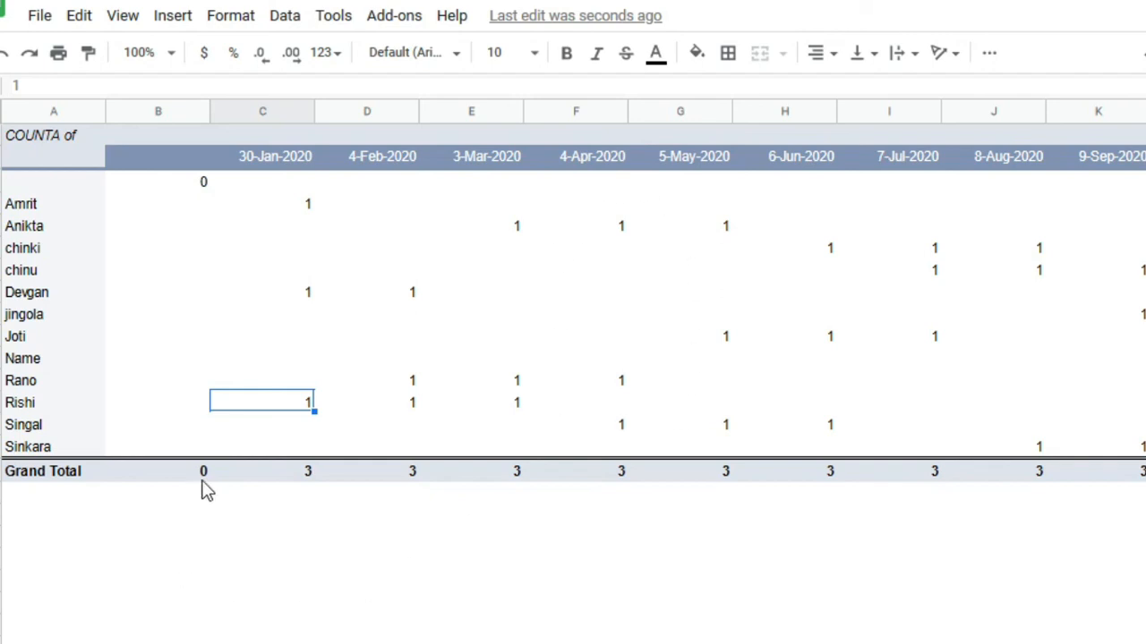
# Step: Review the remaining date columns through the Grand Total column, view the source list in Sheet1, and return to the pivot table
pyautogui.moveTo(313, 643); pyautogui.dragTo(663, 643)
pyautogui.moveTo(583, 576); pyautogui.dragTo(224, 574)
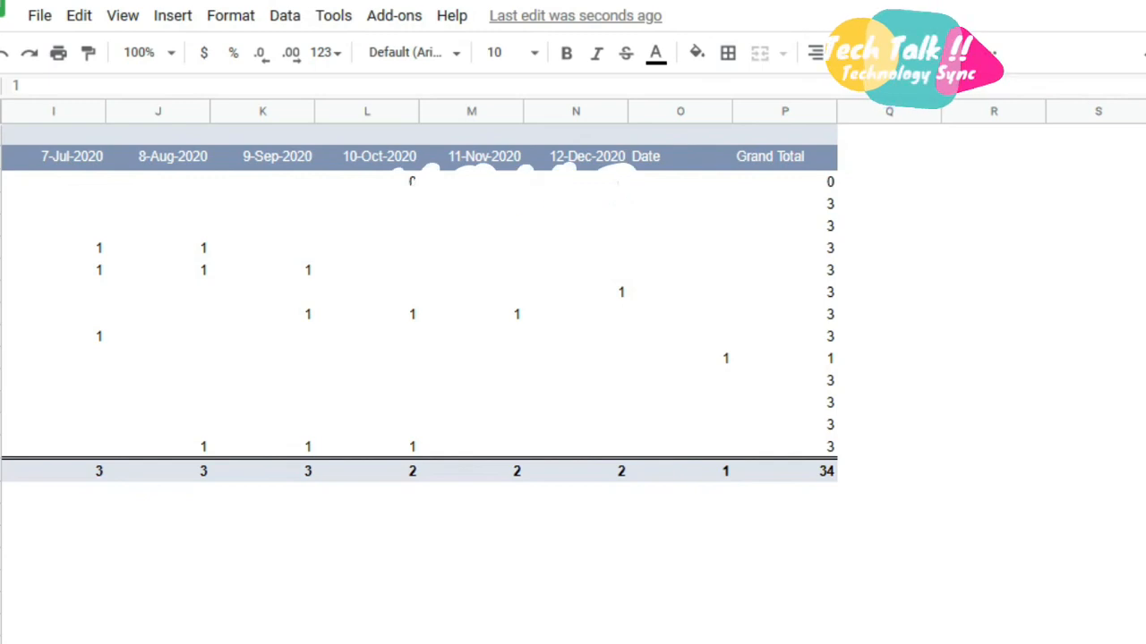
pyautogui.click(119, 595)
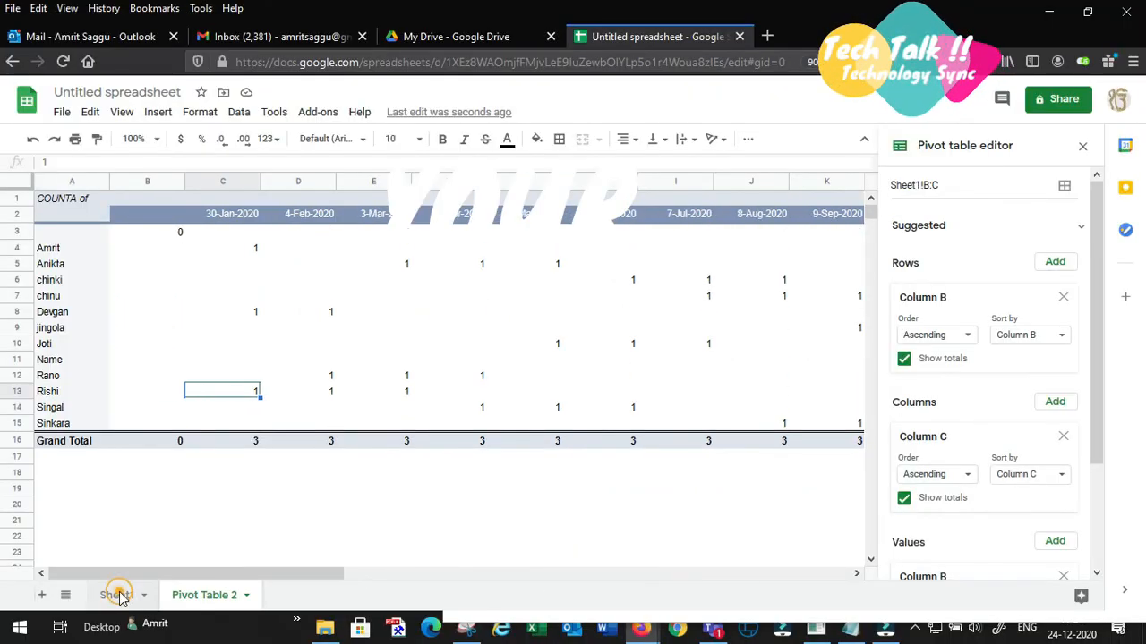
pyautogui.click(214, 597)
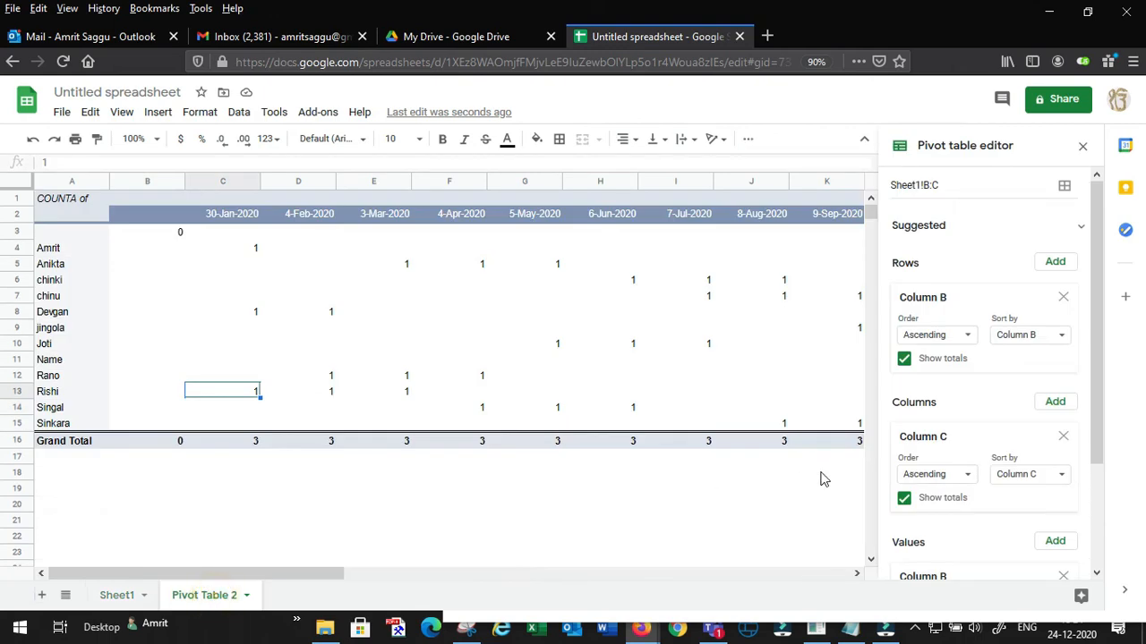